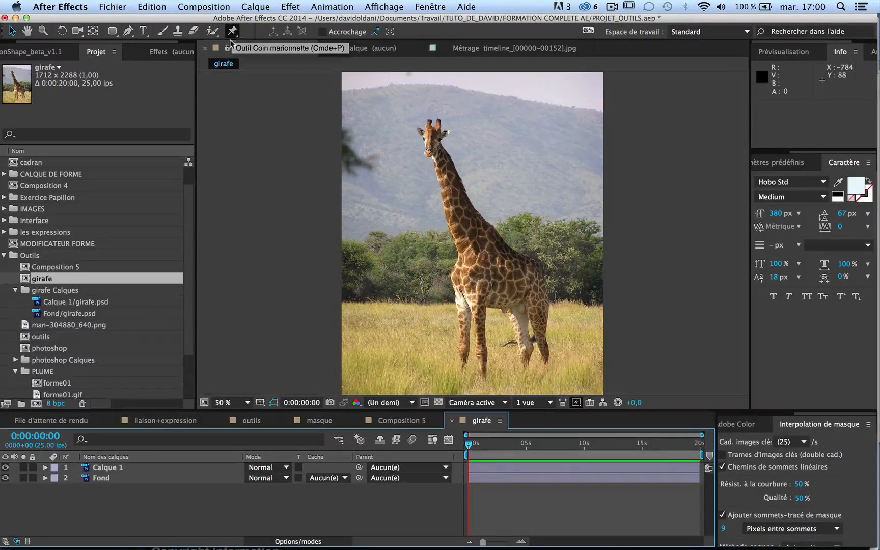
# Step: Isolate the Calque 1 and Fond layers in turn to examine what each contains, restoring the full view each time
pyautogui.click(104, 467)
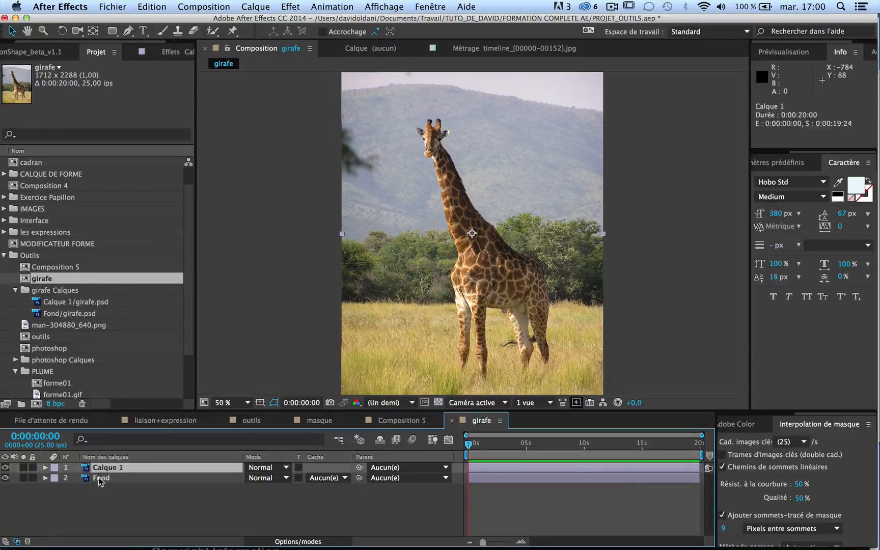
pyautogui.click(24, 467)
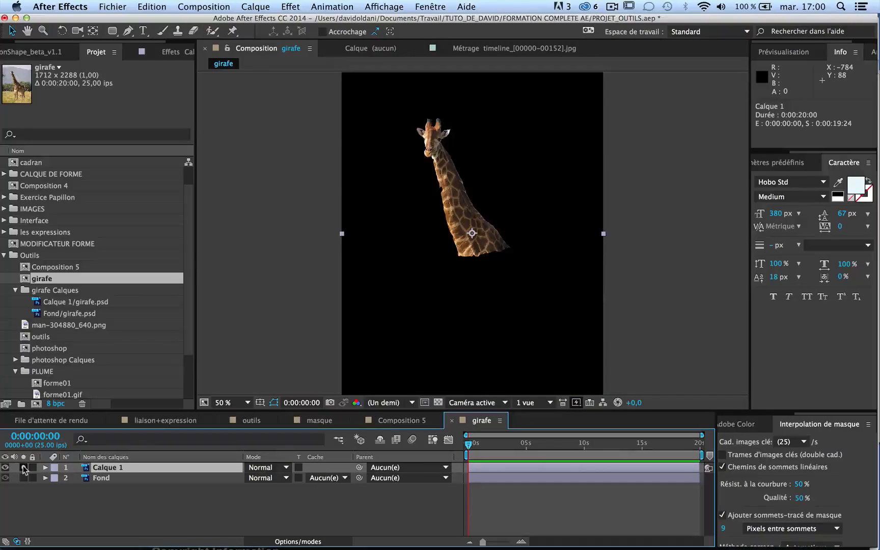
pyautogui.click(24, 468)
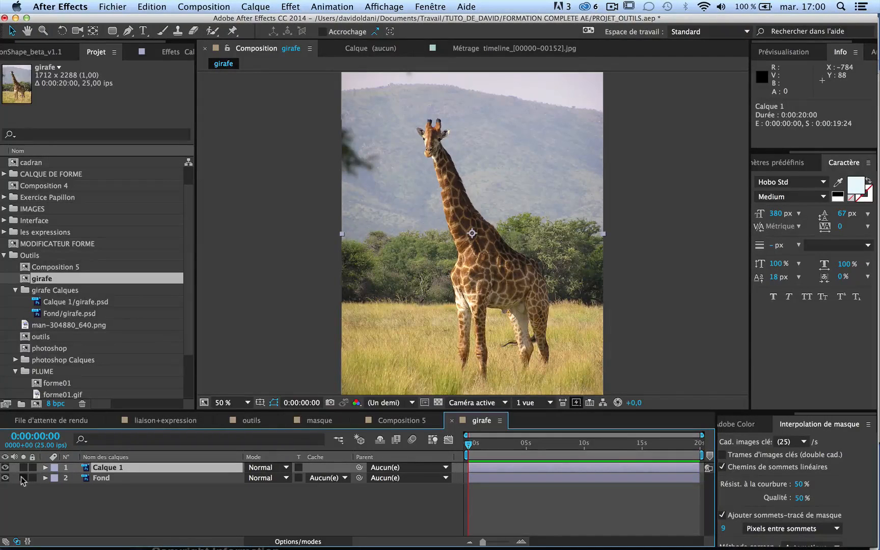
pyautogui.click(24, 478)
pyautogui.click(23, 478)
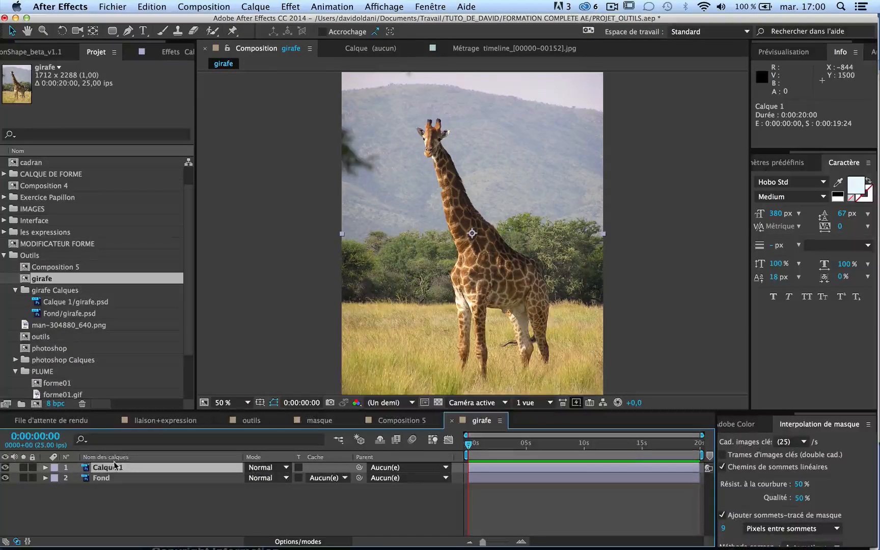
# Step: Rename the Calque 1 layer as cou
pyautogui.press('Return')
pyautogui.write('cou')
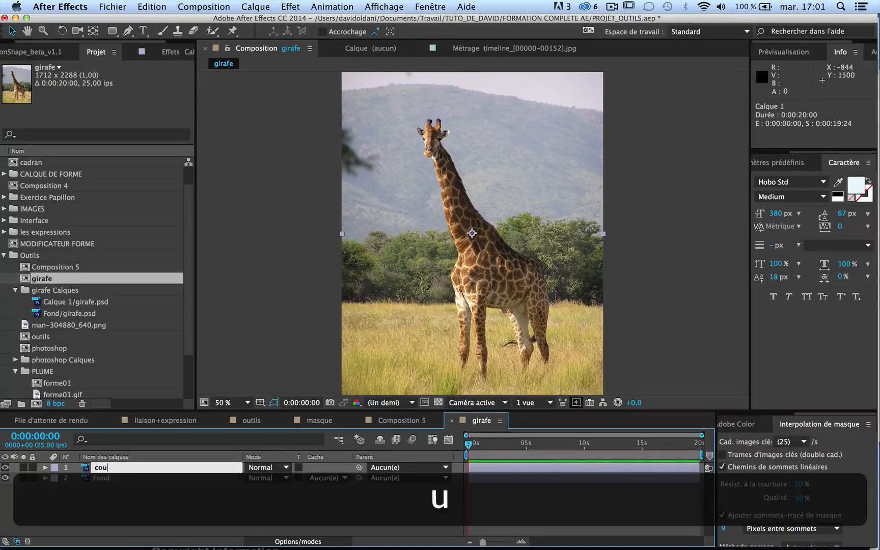
pyautogui.press('Return')
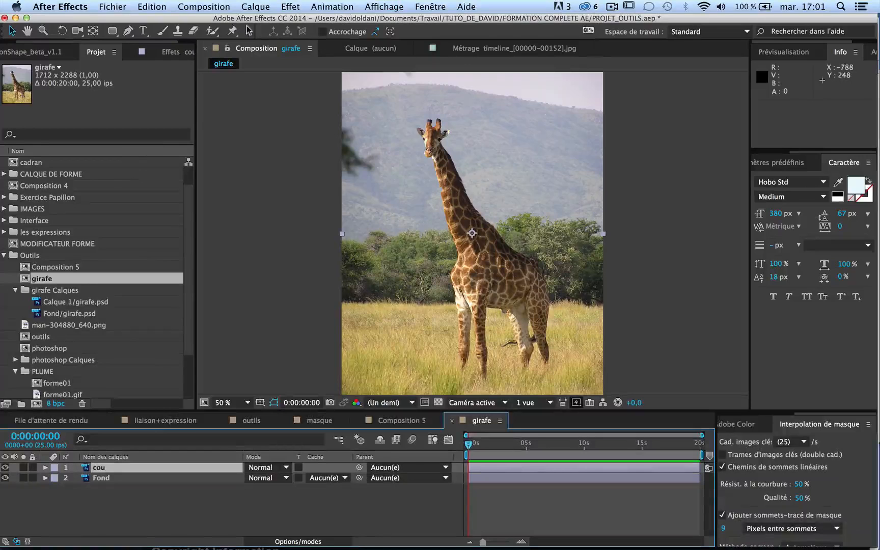
# Step: Place a Puppet pin on the giraffe's head in the cou layer and set the mesh expansion to 0
pyautogui.click(233, 30)
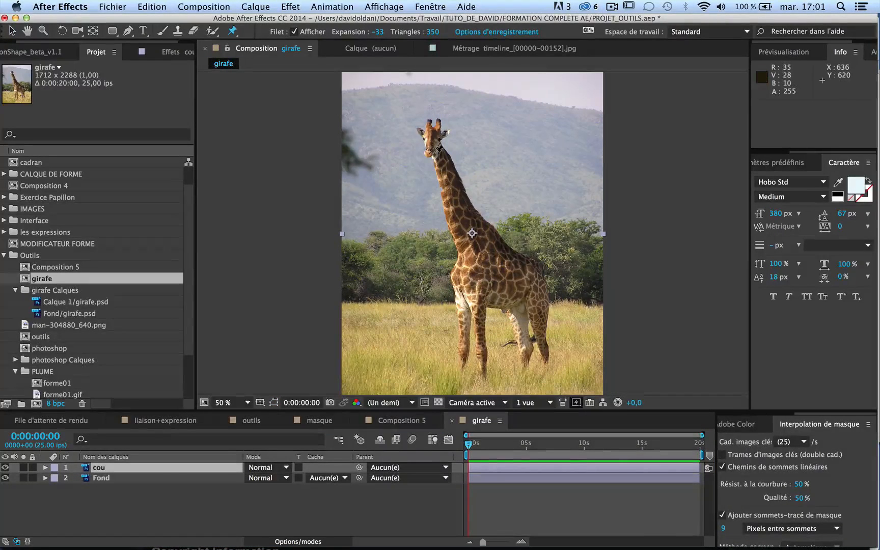
pyautogui.click(433, 140)
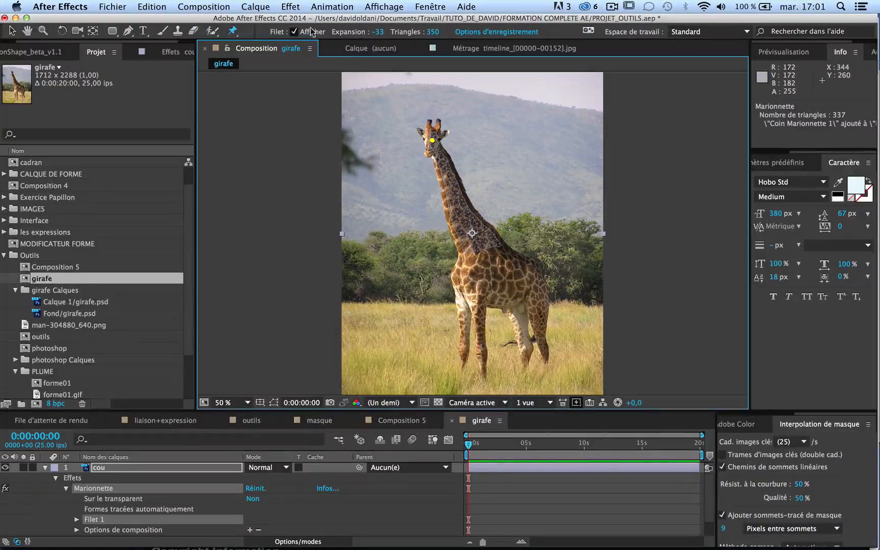
pyautogui.click(378, 31)
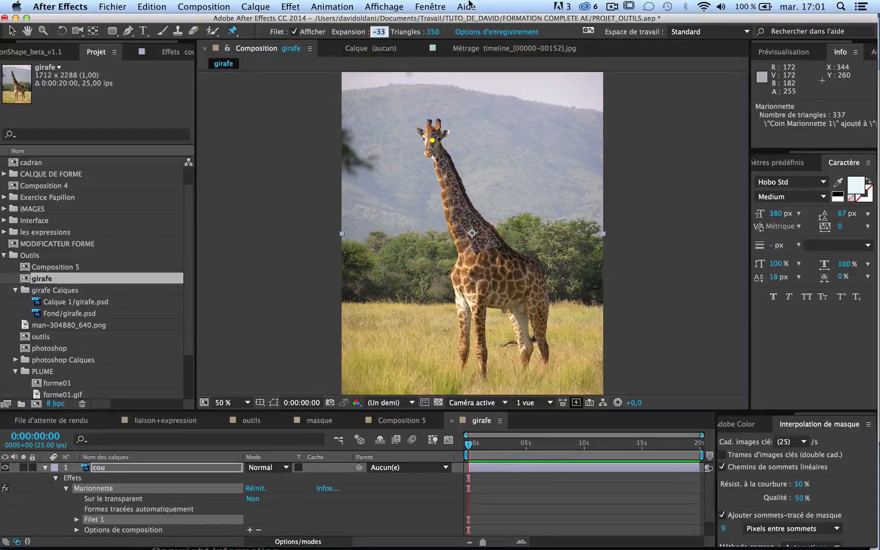
pyautogui.write('0')
pyautogui.press('Return')
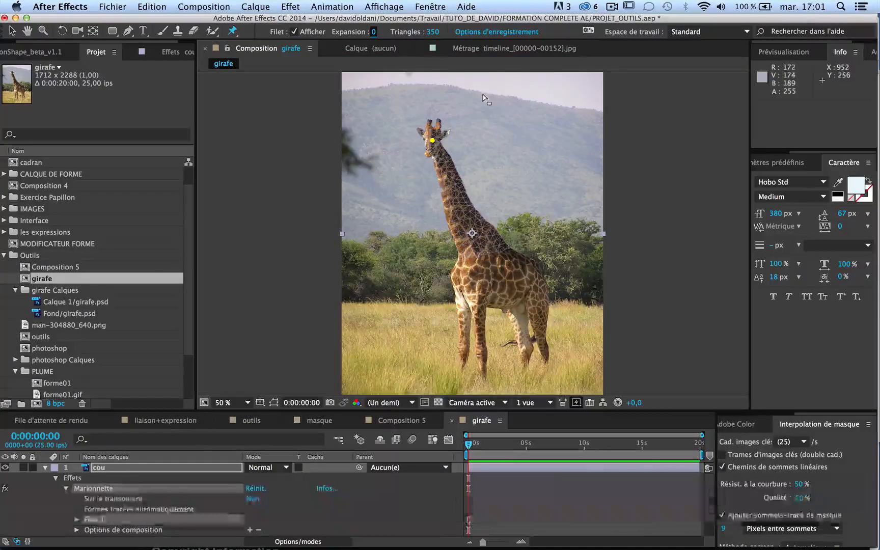
# Step: Add Puppet pins at the middle and base of the giraffe's neck and select the cou layer's Marionnette effect
pyautogui.press('.')
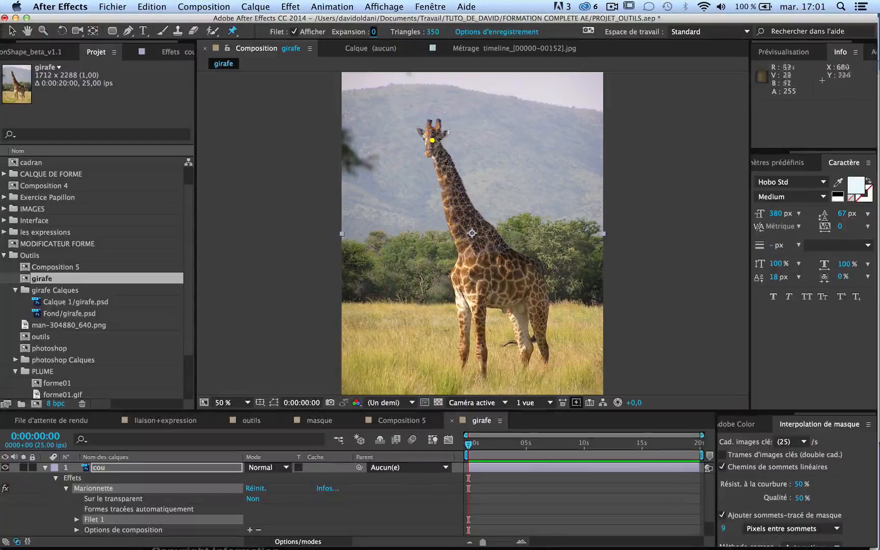
pyautogui.click(452, 187)
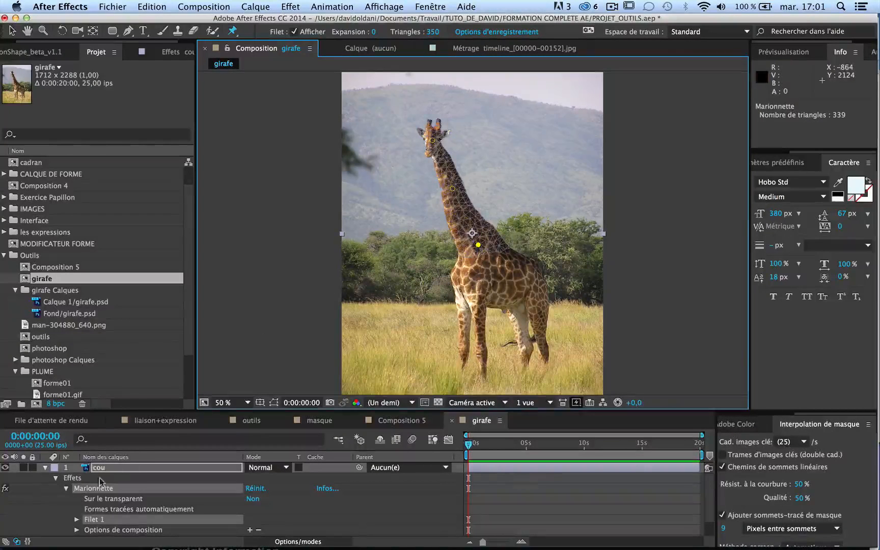
pyautogui.click(15, 494)
pyautogui.press('Return')
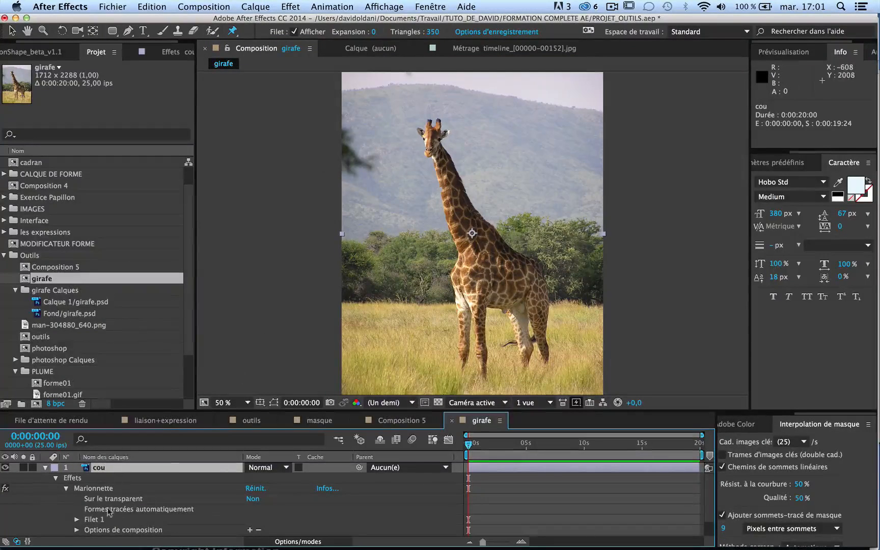
pyautogui.click(94, 488)
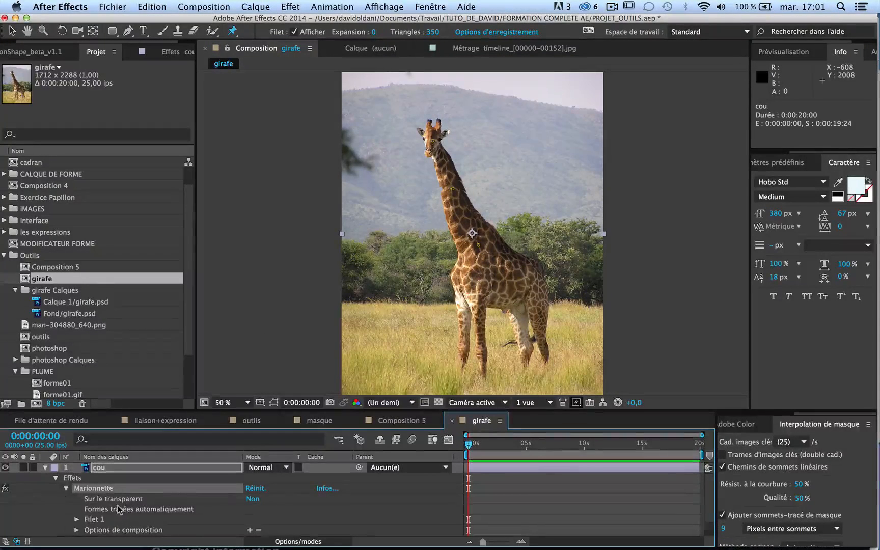
pyautogui.scroll(-1, 119, 509)
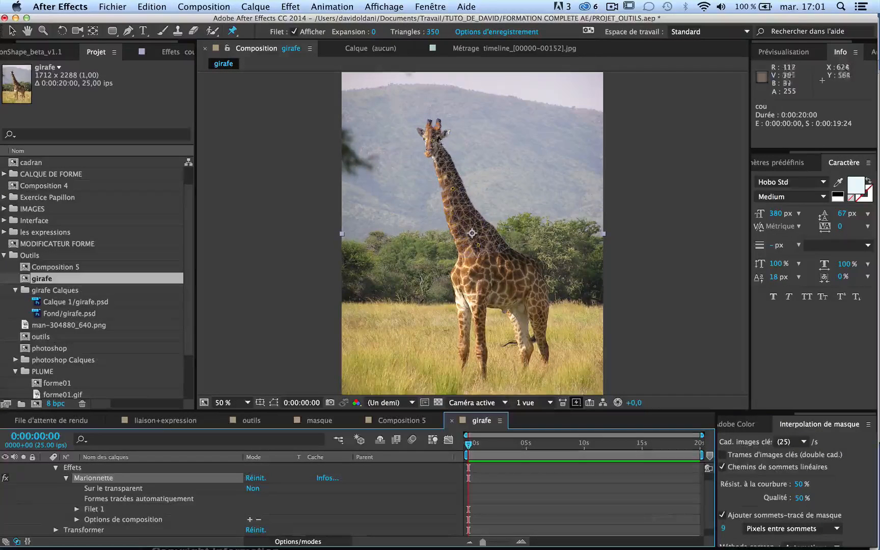
# Step: Test the deformation by pulling the head pin down towards the left of the image, and undo the move
pyautogui.moveTo(426, 136); pyautogui.dragTo(409, 159)
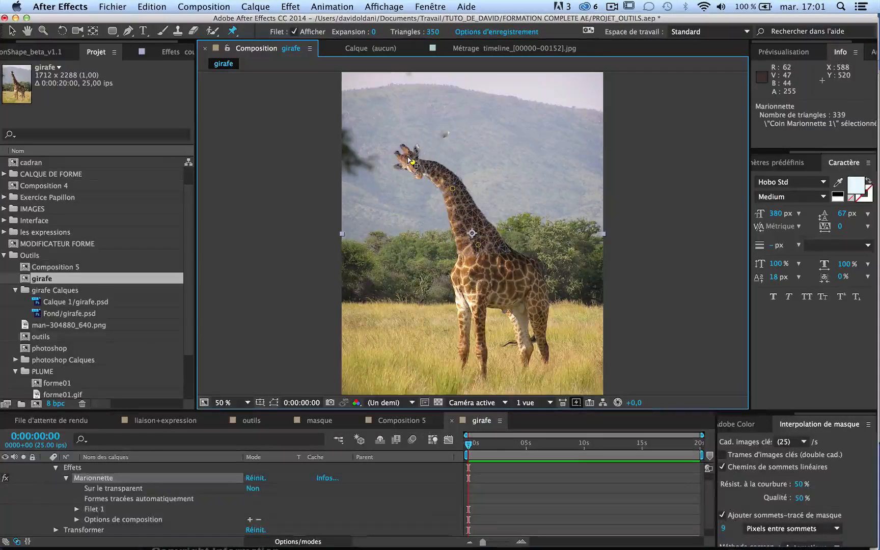
pyautogui.press('super+z')
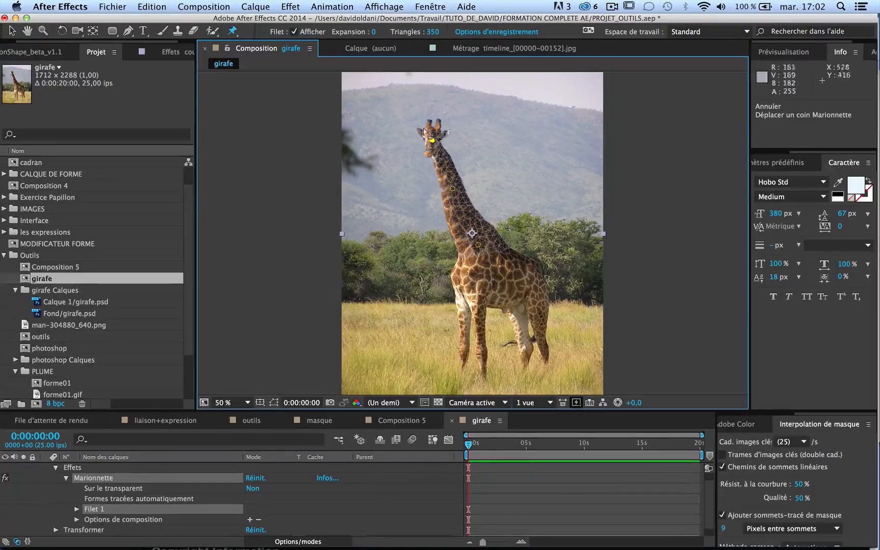
# Step: Enlarge the timeline area and reveal the position properties of all three Puppet pins under Filet 1's Déformation
pyautogui.click(76, 510)
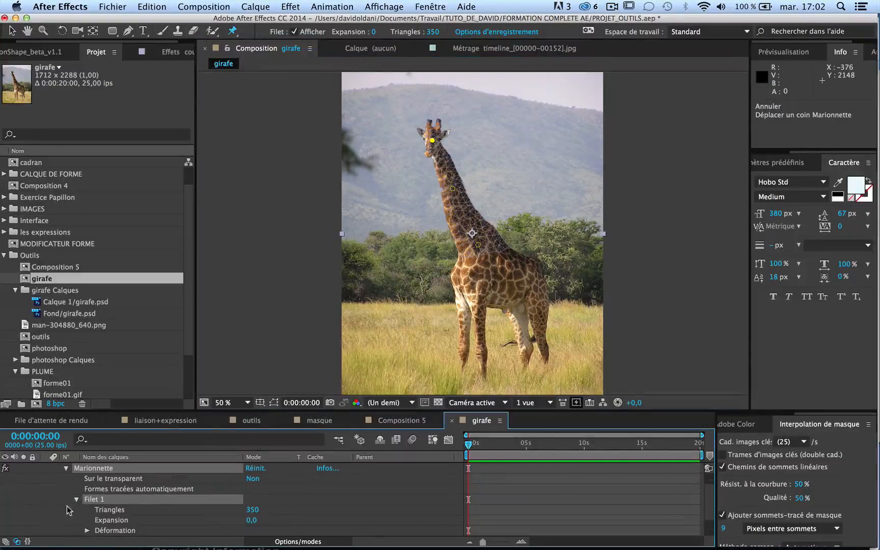
pyautogui.moveTo(129, 407); pyautogui.dragTo(129, 329)
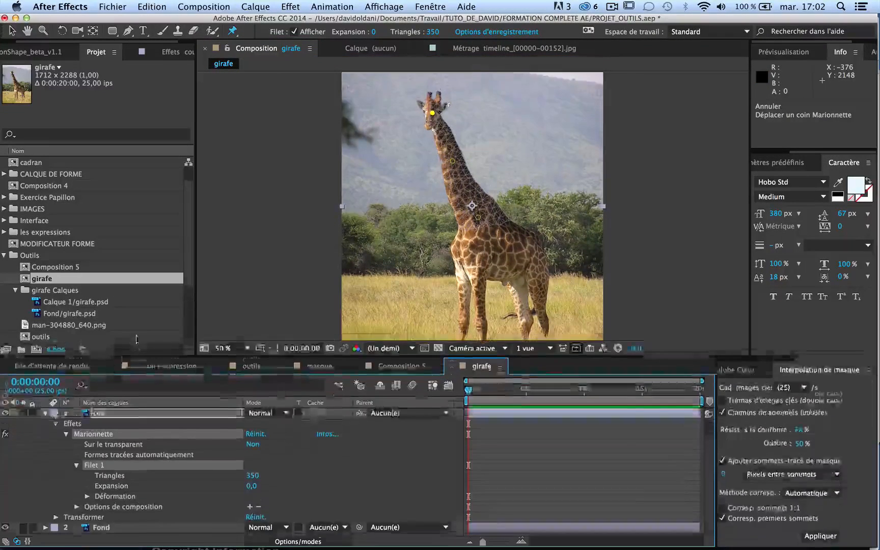
pyautogui.click(86, 469)
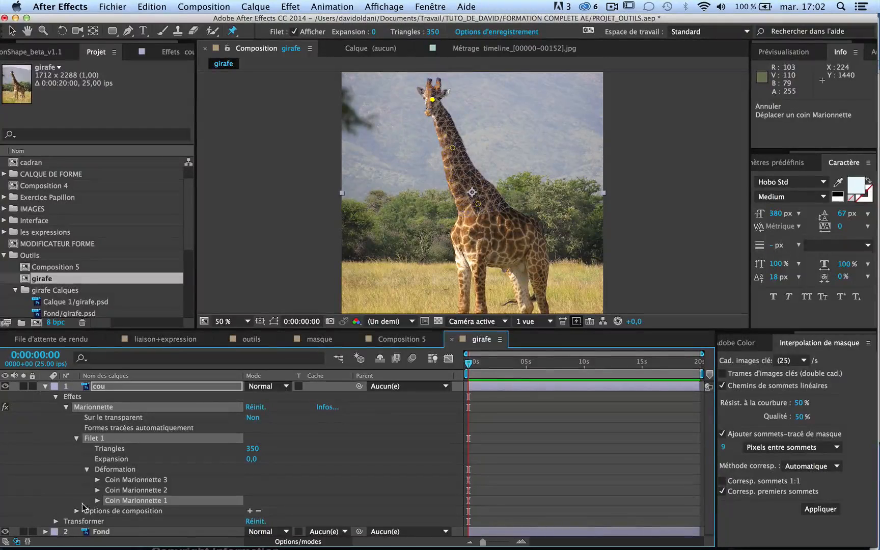
pyautogui.click(98, 500)
pyautogui.click(97, 490)
pyautogui.click(97, 480)
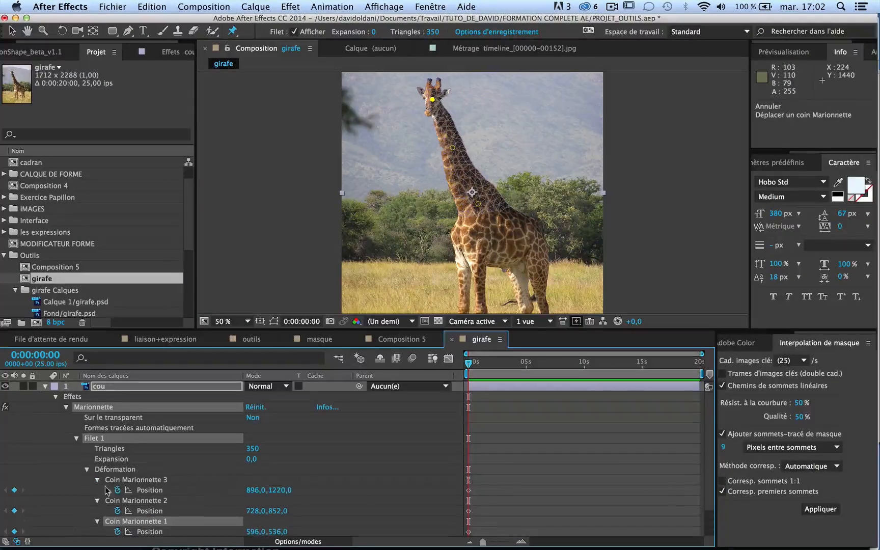
pyautogui.scroll(-1, 471, 474)
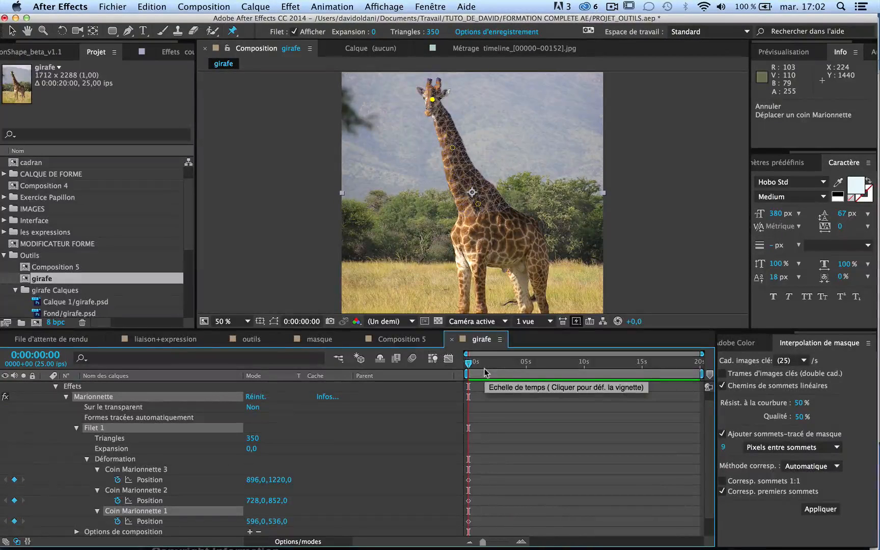
# Step: At 0:00:00:24, lower the giraffe's head by moving its pin to about 464, 712, and preview the motion from the start
pyautogui.moveTo(469, 366); pyautogui.dragTo(479, 364)
pyautogui.moveTo(429, 97); pyautogui.dragTo(408, 123)
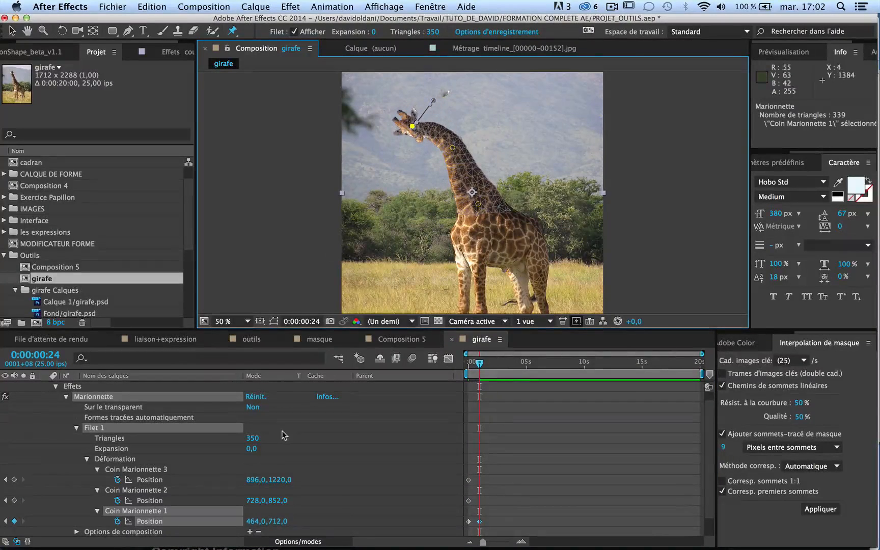
pyautogui.moveTo(480, 364); pyautogui.dragTo(469, 364)
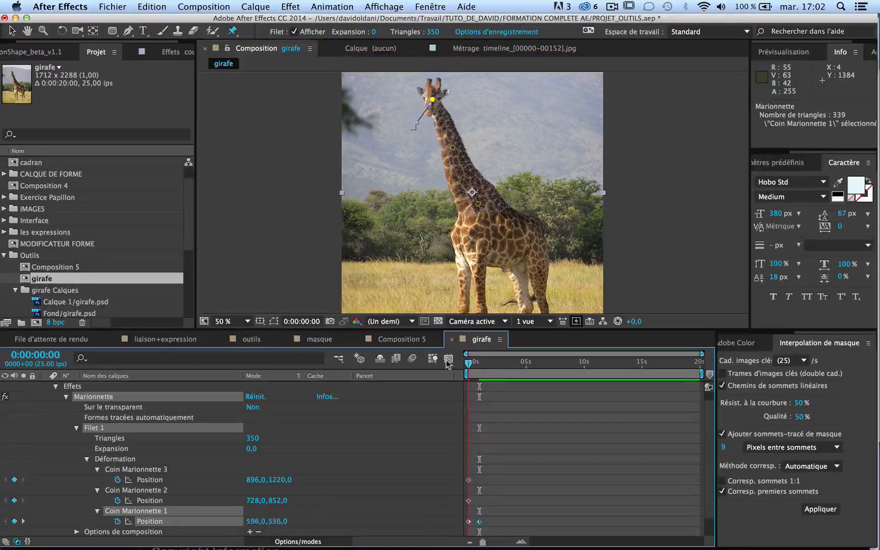
pyautogui.press('space')
pyautogui.press('space')
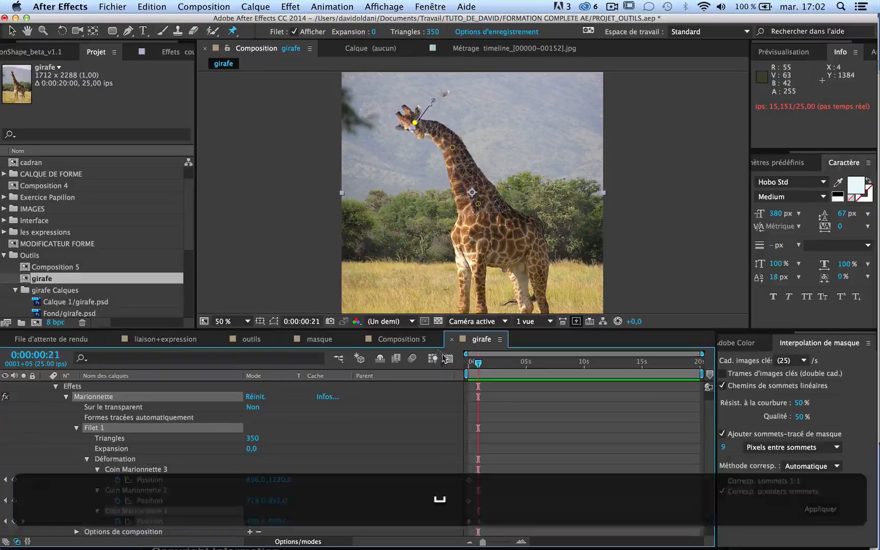
# Step: At 0:00:01:00, move the mid-neck pin slightly down to about 744, 888 and preview the animation from the start
pyautogui.moveTo(479, 364); pyautogui.dragTo(480, 364)
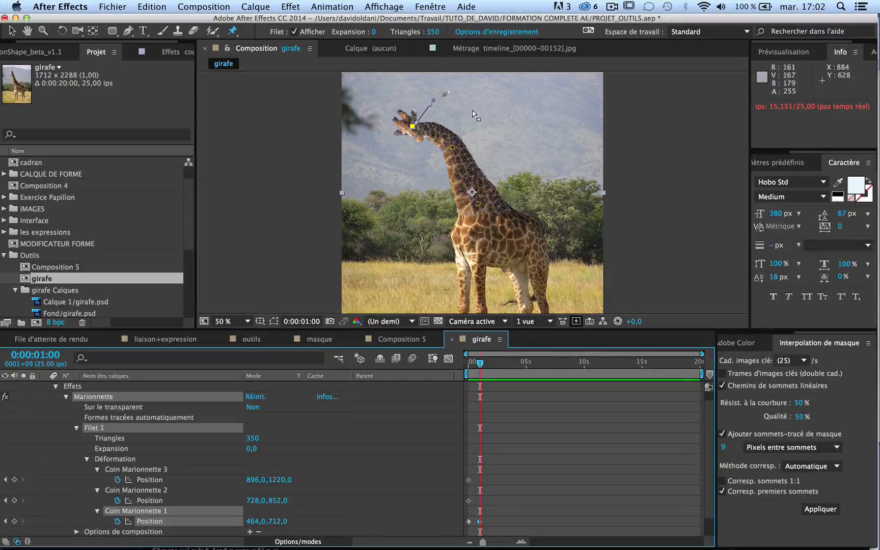
pyautogui.moveTo(453, 148)
pyautogui.mouseDown()
pyautogui.moveTo(437, 159)
pyautogui.moveTo(455, 153)
pyautogui.mouseUp()
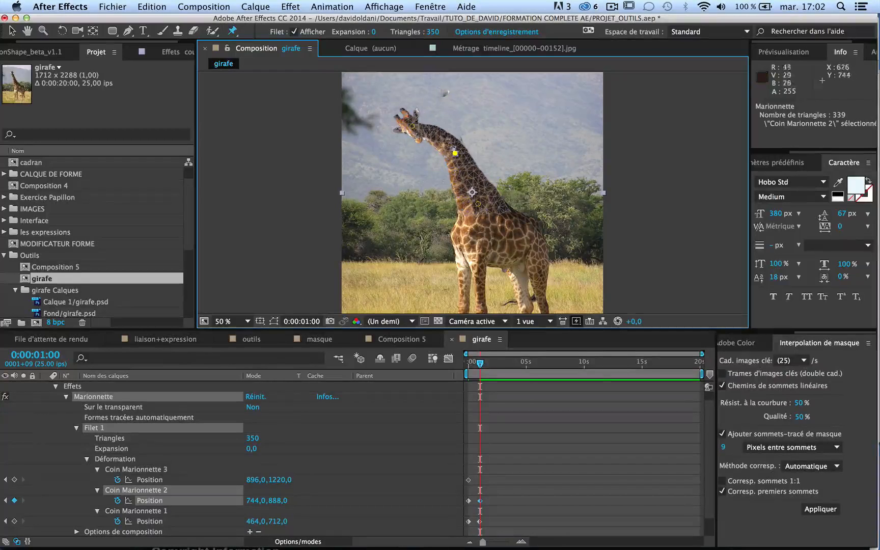
pyautogui.moveTo(480, 362); pyautogui.dragTo(436, 364)
pyautogui.press('space')
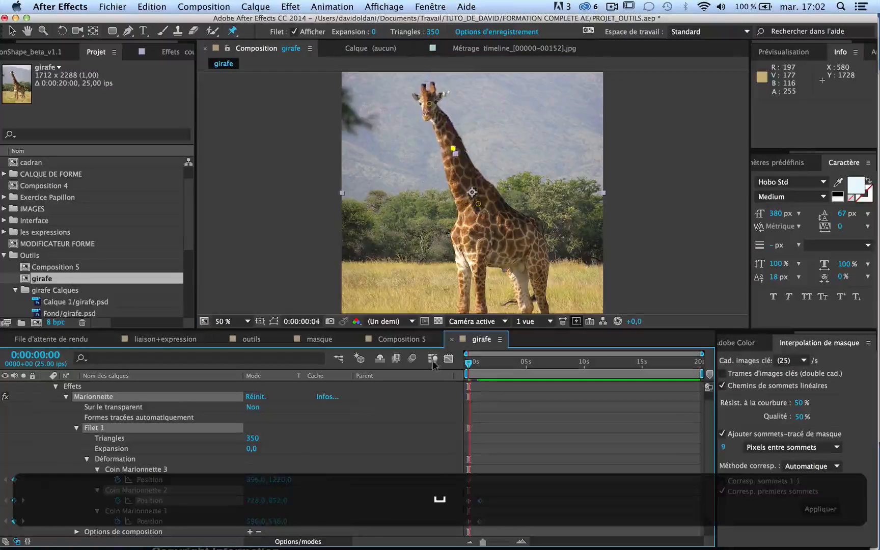
pyautogui.press('space')
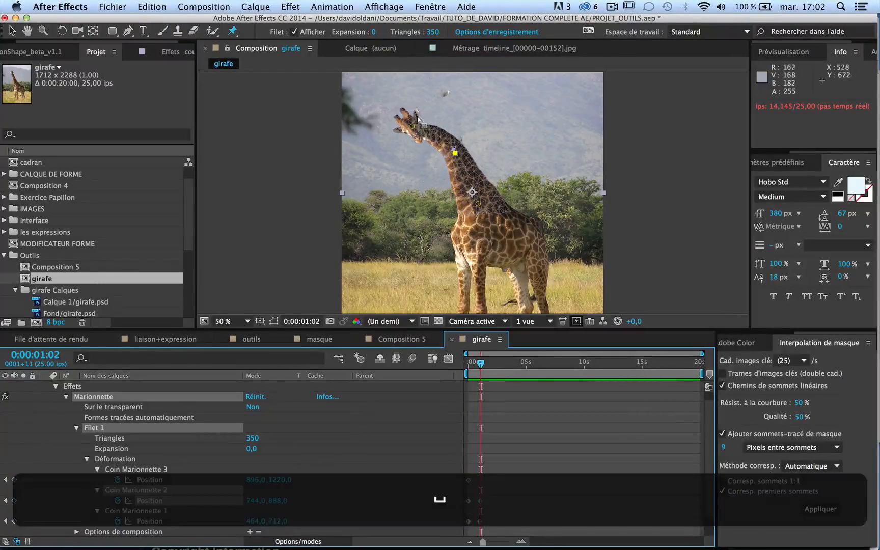
# Step: At 0:00:01:02, adjust the head pin's position to about 420, 680 and preview the animation from the start
pyautogui.moveTo(407, 123); pyautogui.dragTo(404, 119)
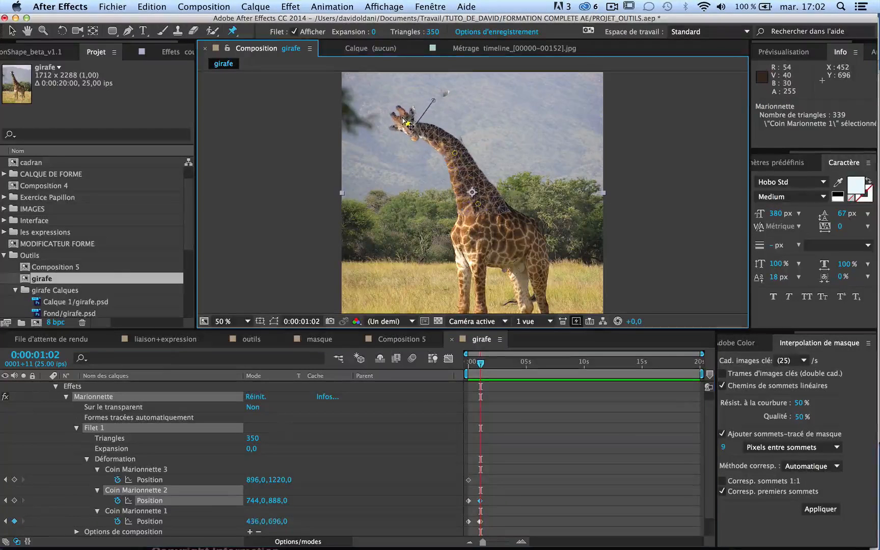
pyautogui.press('space')
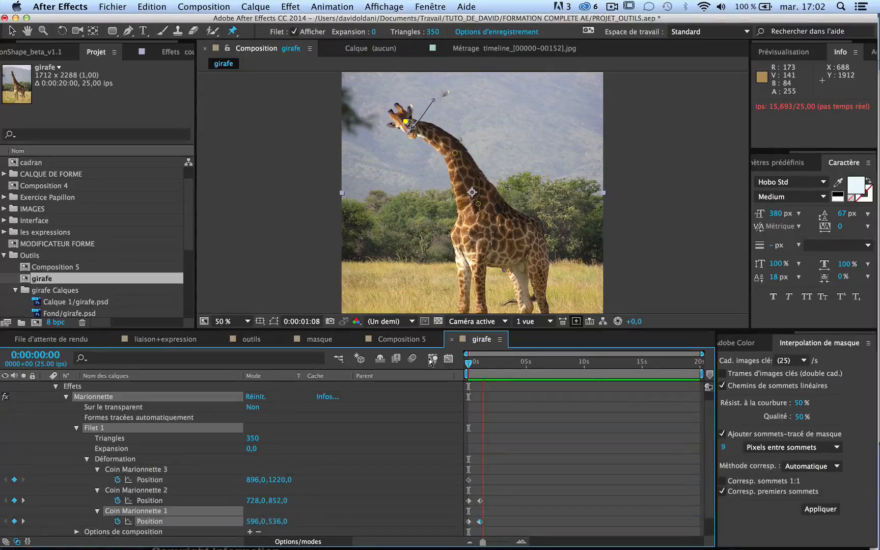
pyautogui.press('space')
# Step: At 0:00:01:22, raise the giraffe's head by moving its pin to about 568, 536, and preview the animation from the start
pyautogui.moveTo(485, 368); pyautogui.dragTo(490, 364)
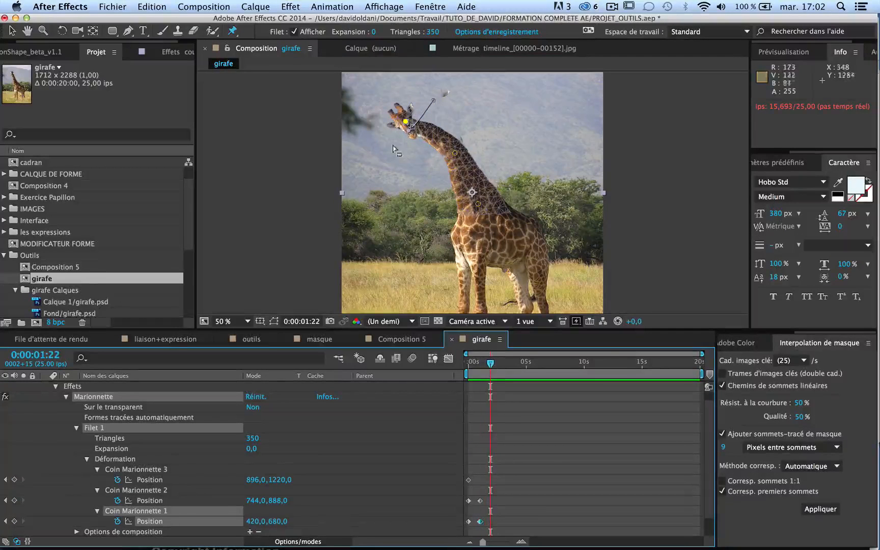
pyautogui.moveTo(406, 122); pyautogui.dragTo(428, 98)
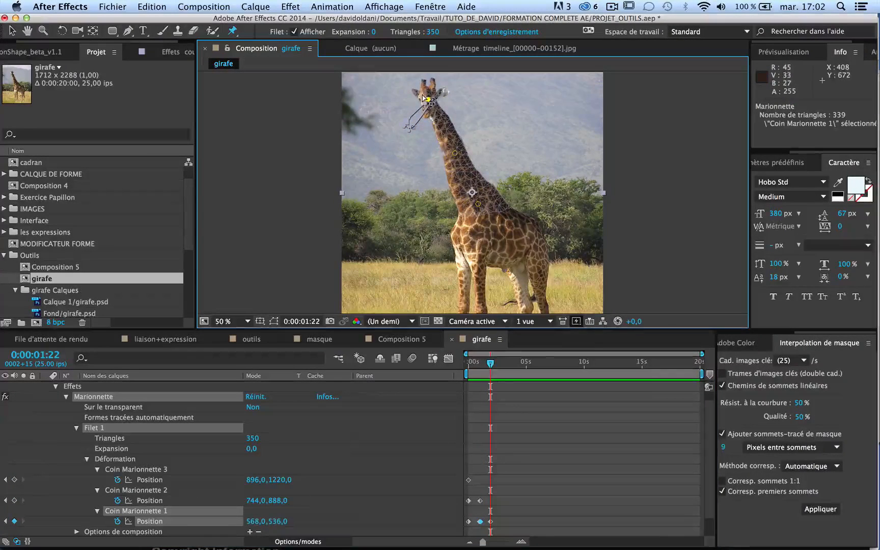
pyautogui.press('space')
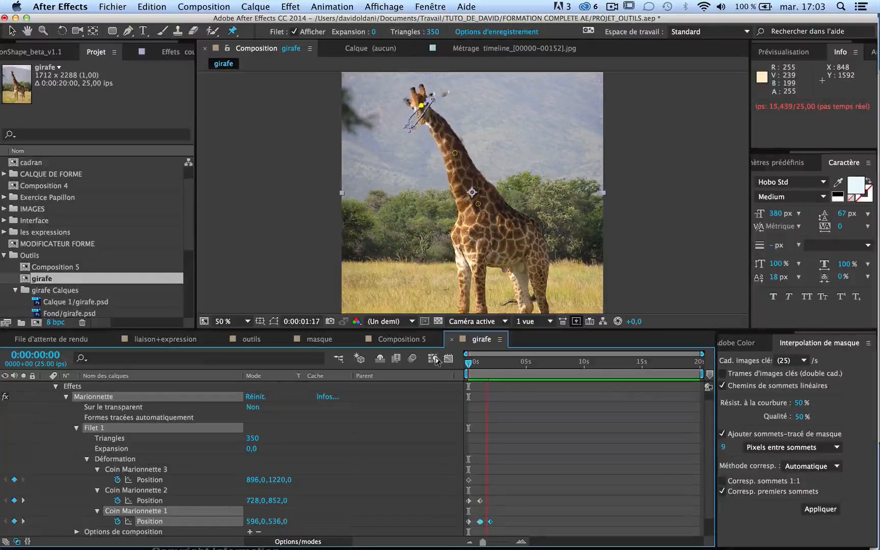
pyautogui.press('space')
pyautogui.press(',')
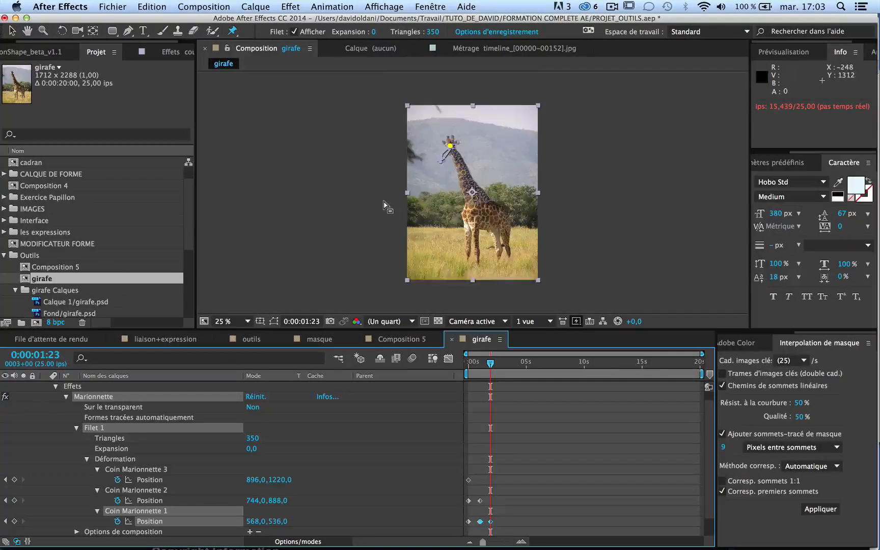
# Step: Switch to Safari and examine the CG Swot page "06. Puppet Animation in After Effects", including its images and tutorial video
pyautogui.press('.')
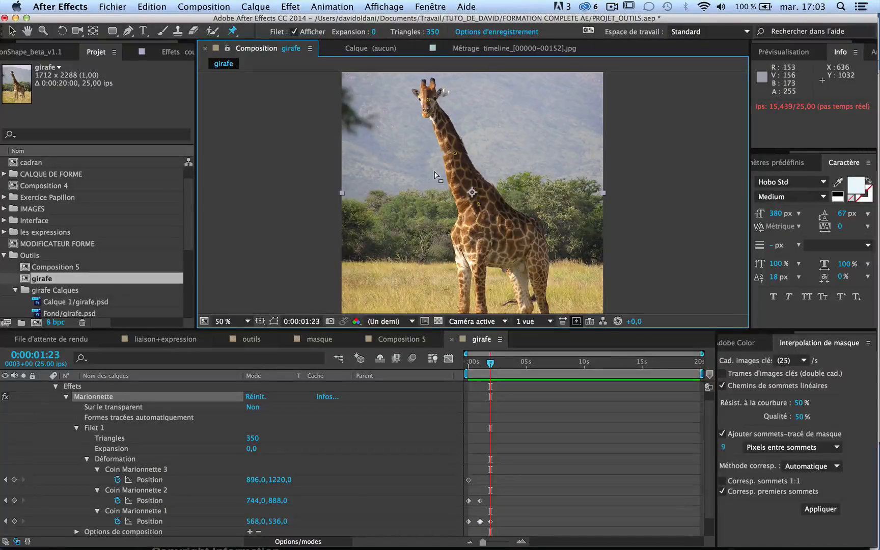
pyautogui.click(88, 511)
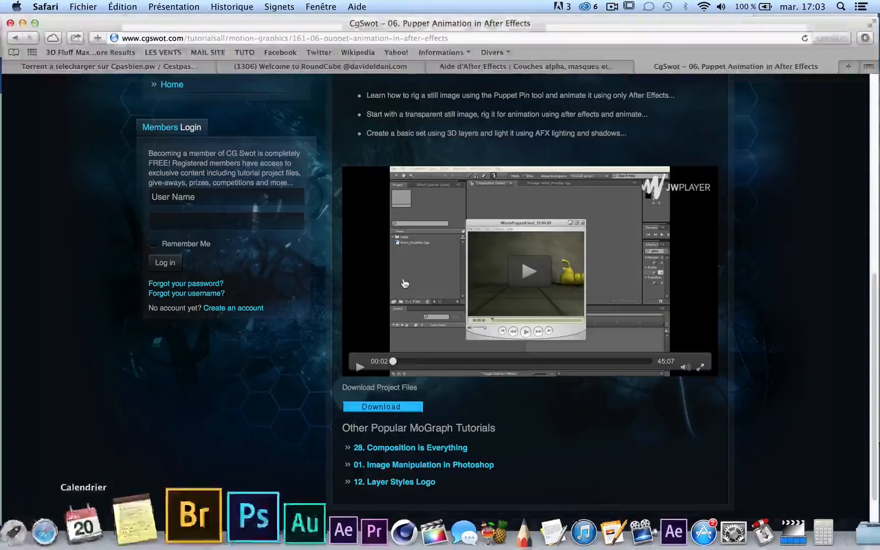
pyautogui.scroll(5, 472, 214)
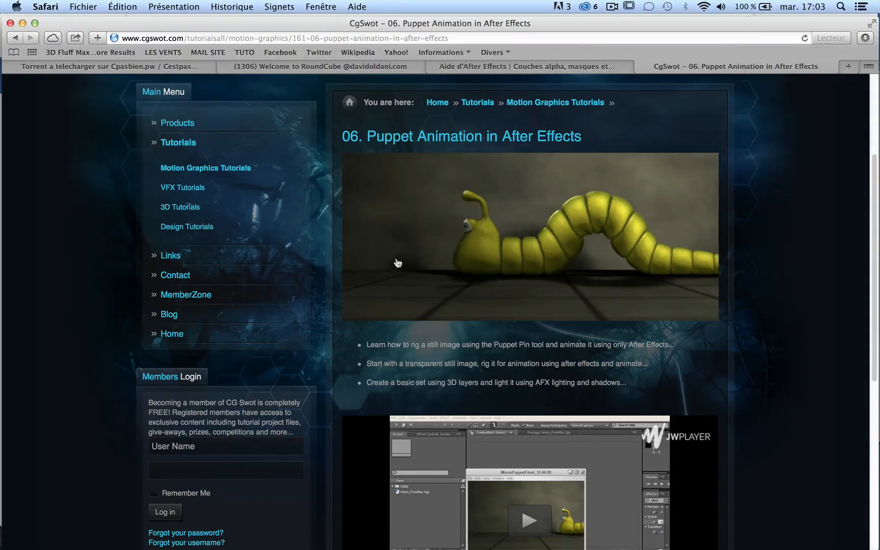
pyautogui.scroll(-10, 374, 280)
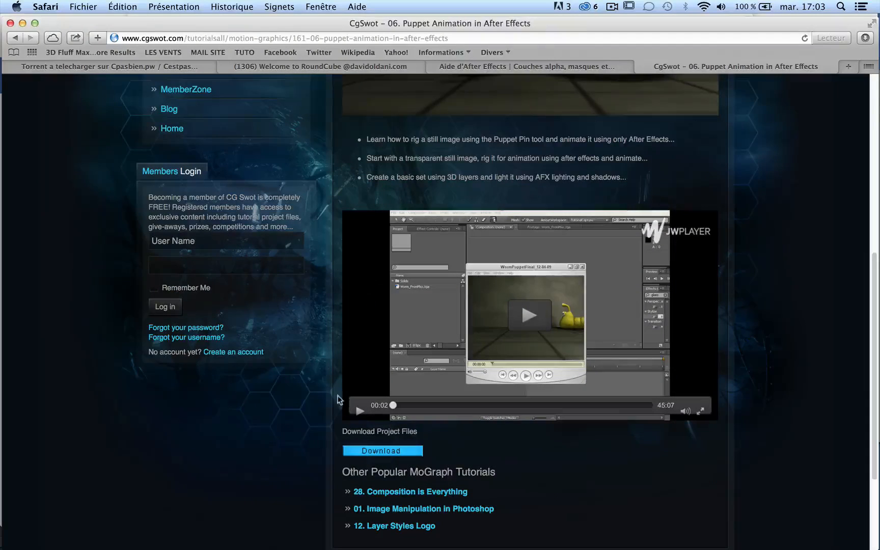
pyautogui.scroll(15, 451, 293)
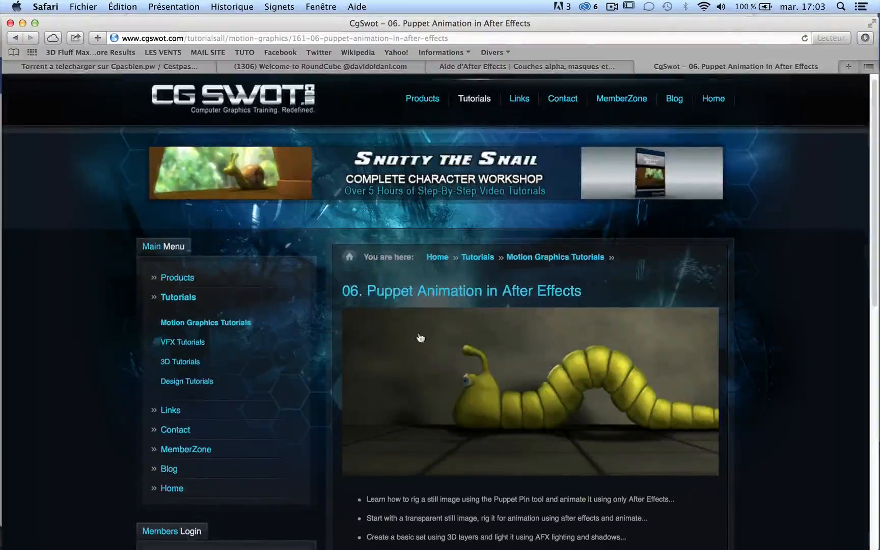
pyautogui.scroll(-13, 445, 369)
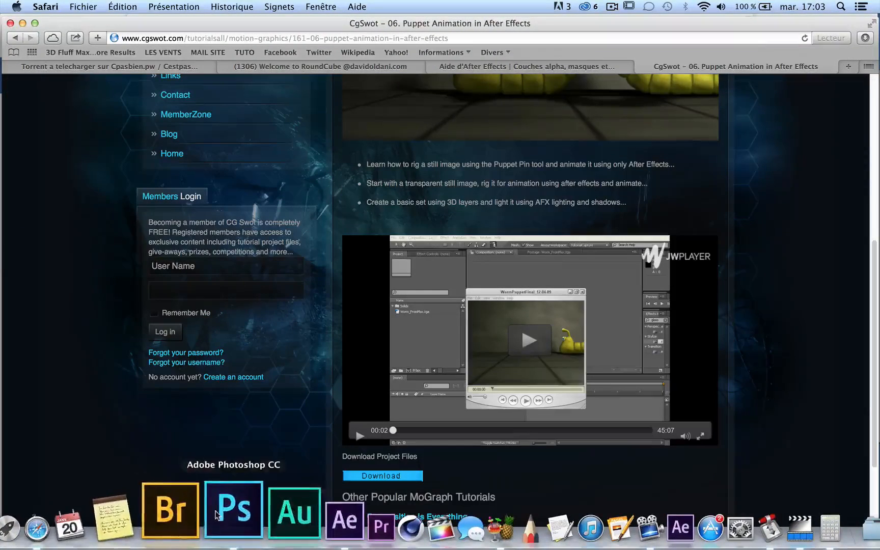
# Step: Switch back to After Effects and try moving the giraffe's mid-neck pin at 0:00:01:23, then undo the move
pyautogui.click(293, 518)
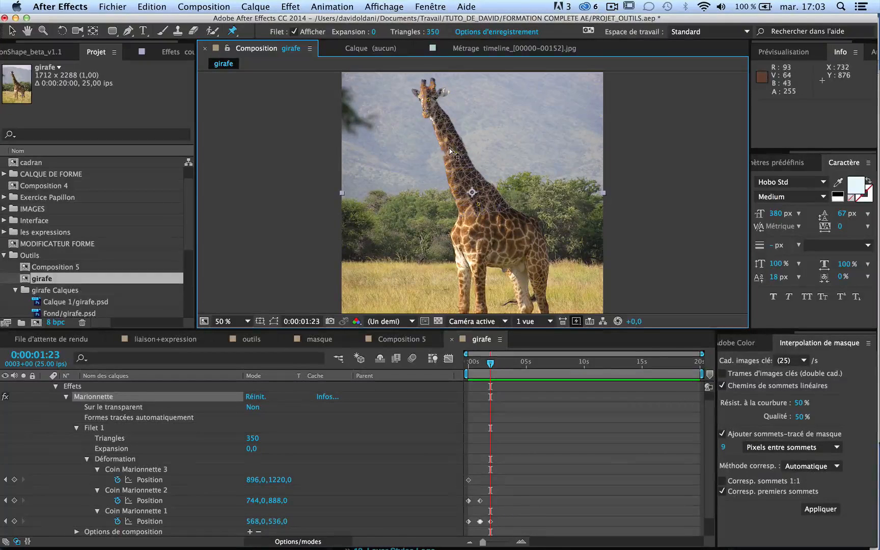
pyautogui.moveTo(449, 154); pyautogui.dragTo(431, 147)
pyautogui.press('super+z')
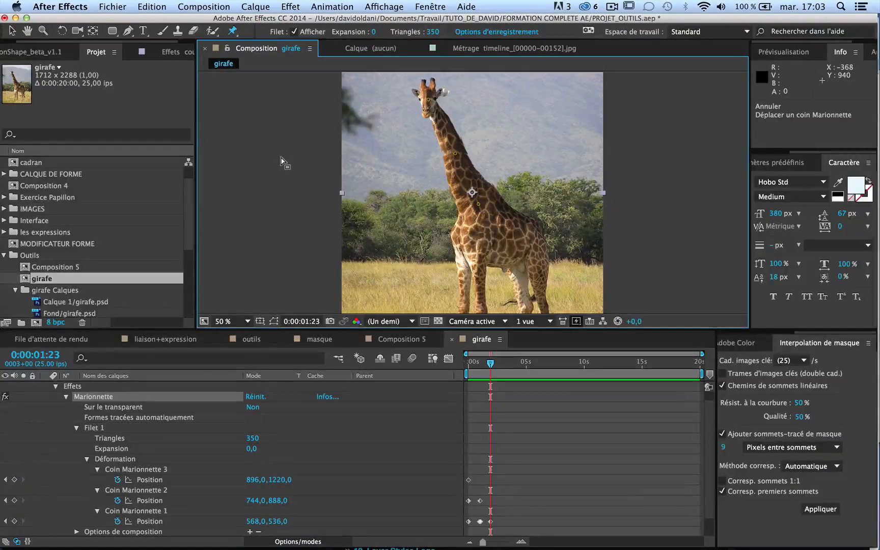
# Step: Create a 20-second composition with the HDV/HDTV 720 25 preset and add a thin white solid 1280 px wide
pyautogui.press('super+n')
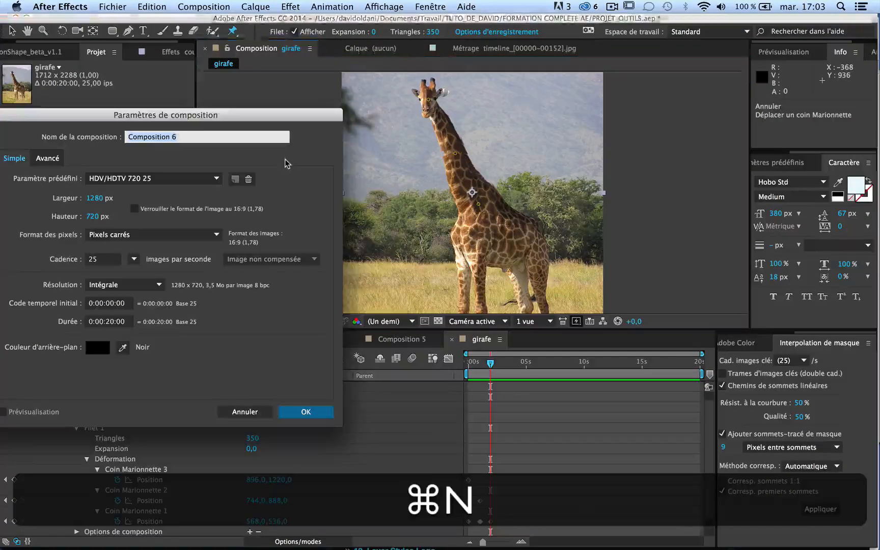
pyautogui.press('Return')
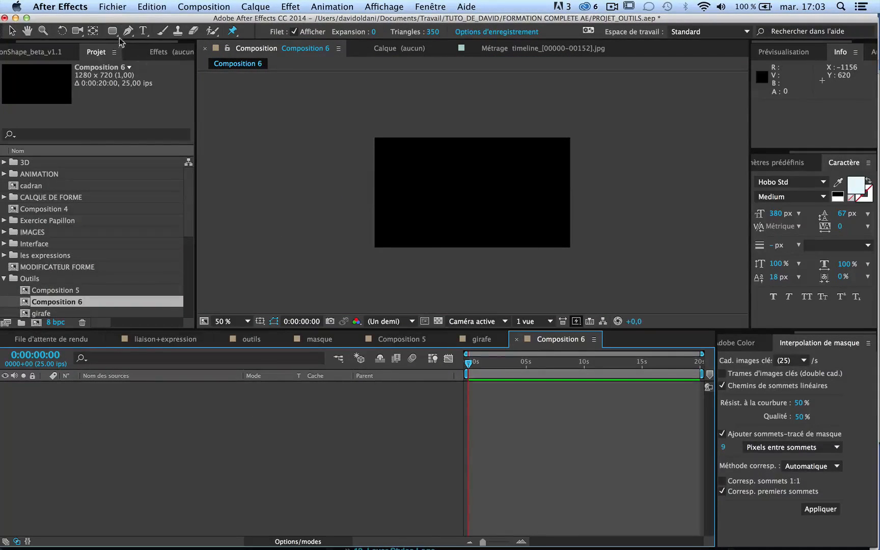
pyautogui.press('super+y')
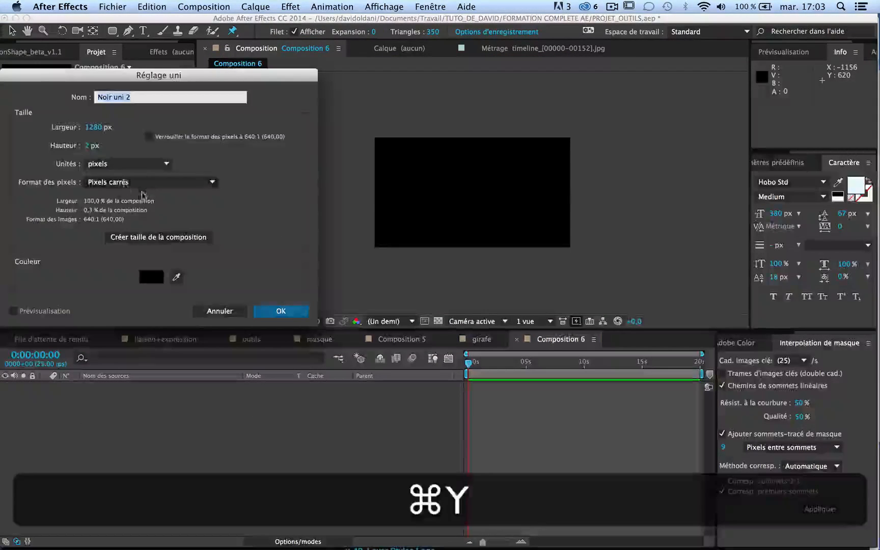
pyautogui.click(151, 276)
pyautogui.click(37, 105)
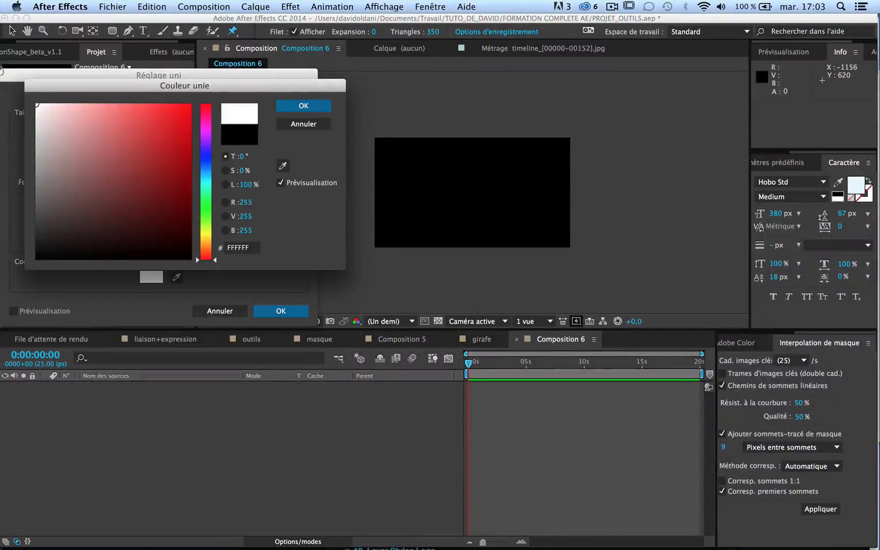
pyautogui.click(289, 107)
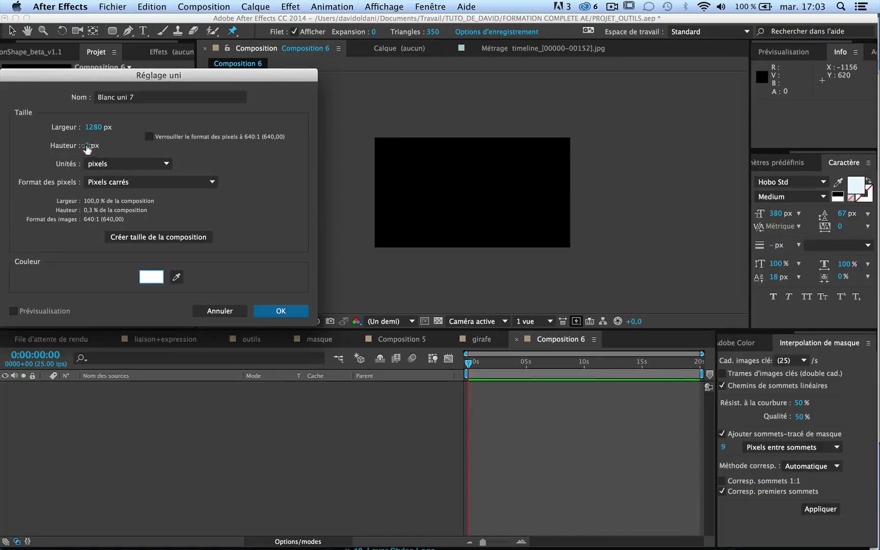
pyautogui.click(87, 147)
pyautogui.press('Return')
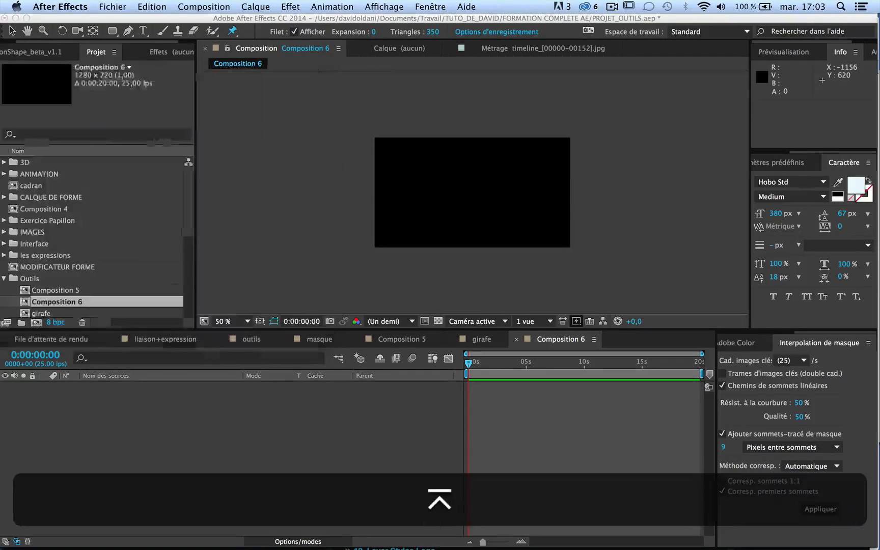
pyautogui.press('/')
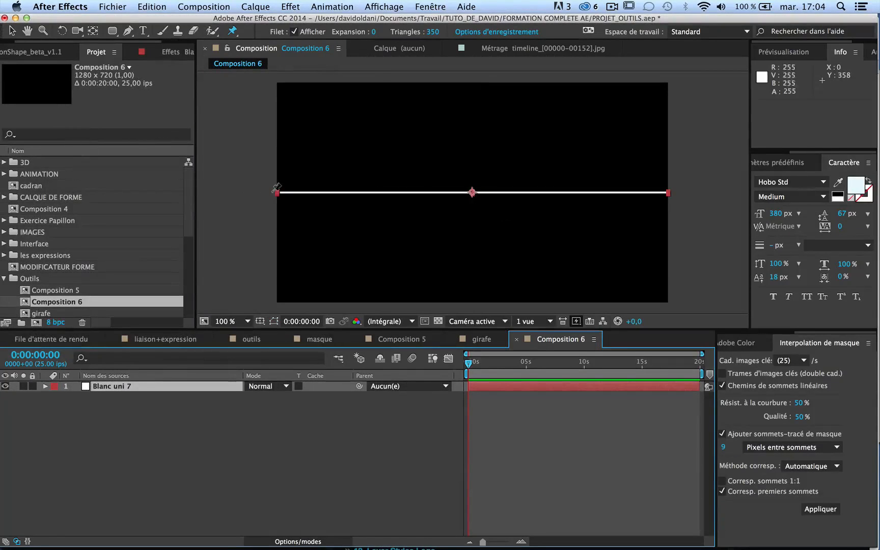
# Step: Try to place Puppet pins at the left end, middle and right end of the white line
pyautogui.click(276, 191)
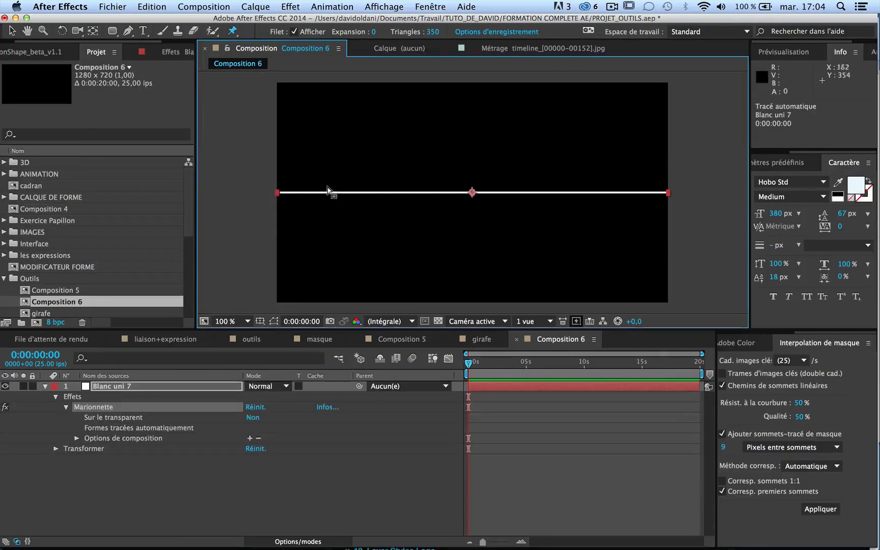
pyautogui.click(469, 191)
pyautogui.click(669, 192)
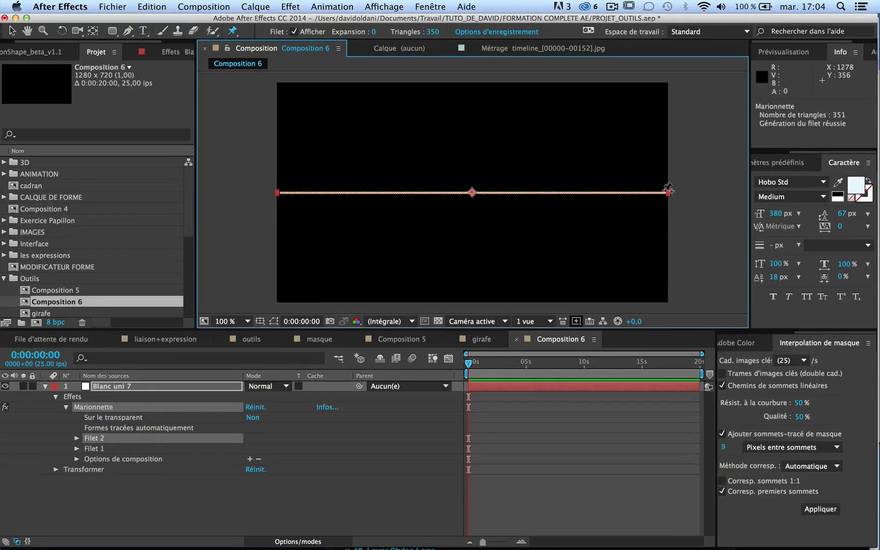
# Step: Delete the Filet 2 and Filet 1 meshes from the Marionnette effect on the Blanc uni 7 layer
pyautogui.click(94, 489)
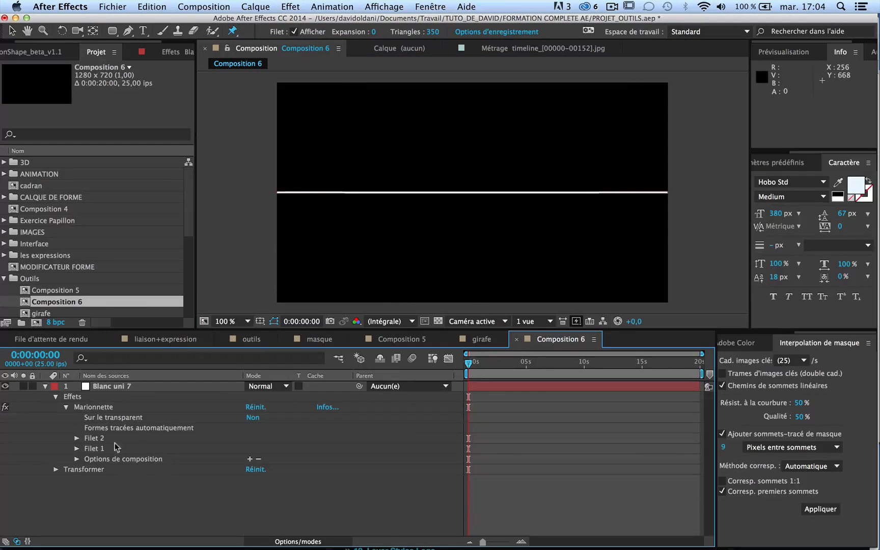
pyautogui.click(93, 407)
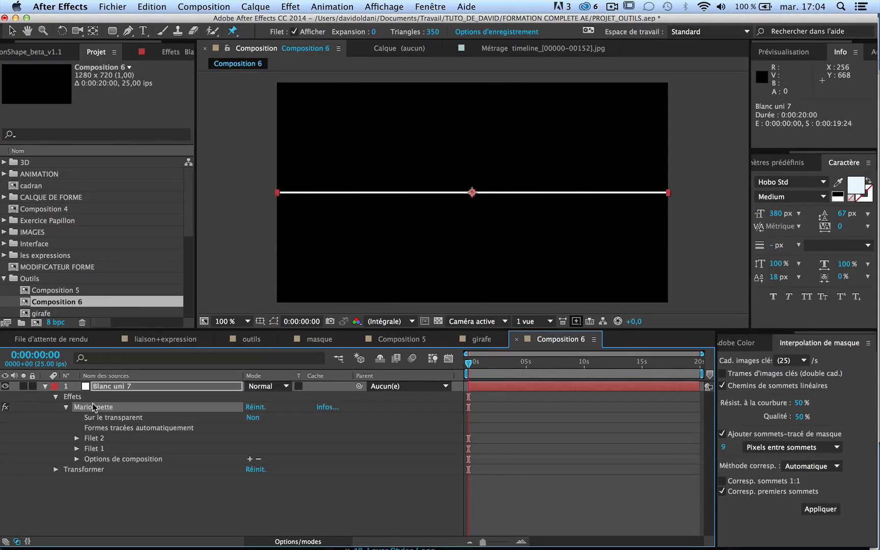
pyautogui.click(94, 439)
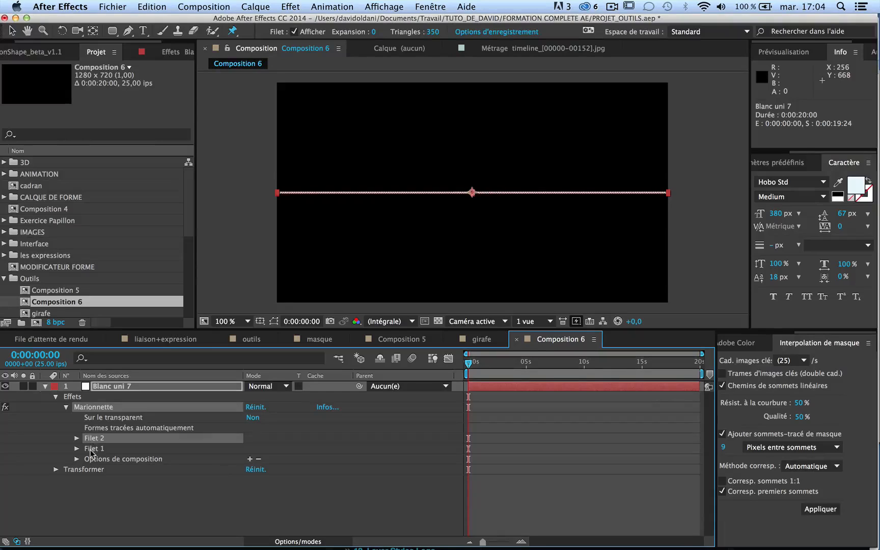
pyautogui.click(90, 450)
pyautogui.click(92, 440)
pyautogui.press('BackSpace')
pyautogui.press('BackSpace')
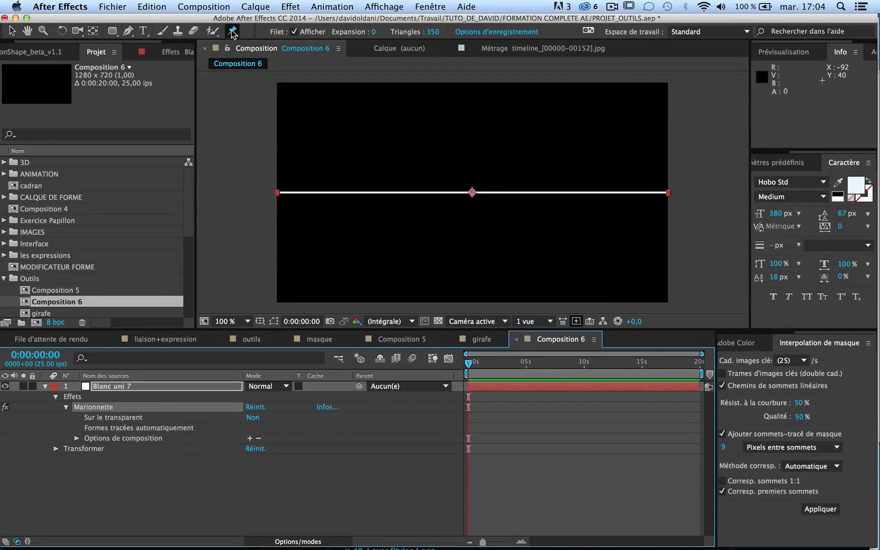
# Step: Place a Puppet pin precisely on the left end of the white line
pyautogui.scroll(1, 210, 167)
pyautogui.press('space')
pyautogui.moveTo(293, 189); pyautogui.dragTo(607, 165)
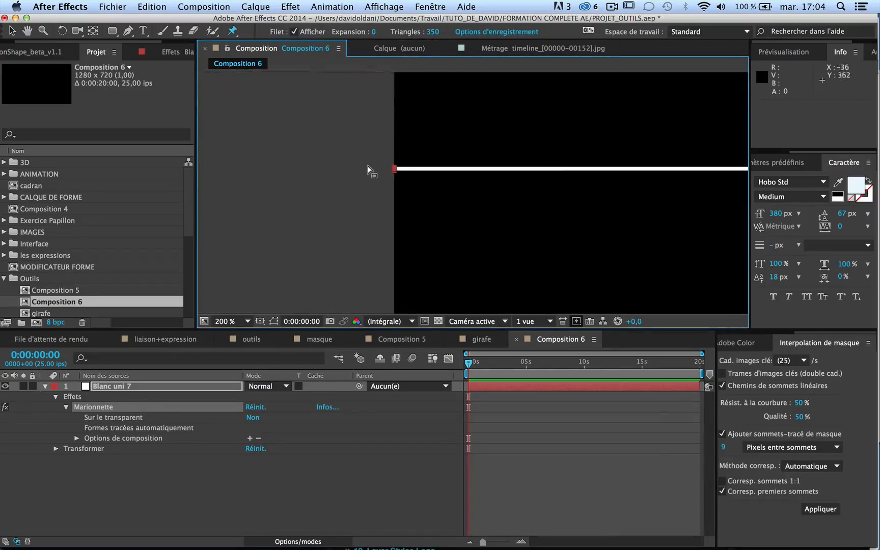
pyautogui.click(396, 169)
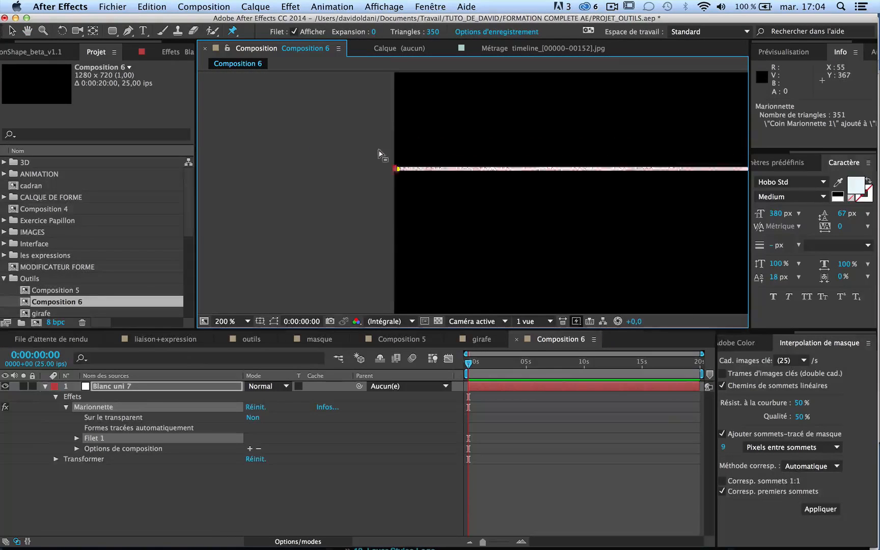
# Step: Place a second Puppet pin on the middle of the white line, beside its anchor point
pyautogui.press('space')
pyautogui.moveTo(673, 210); pyautogui.dragTo(268, 239)
pyautogui.scroll(1, 507, 202)
pyautogui.press('space')
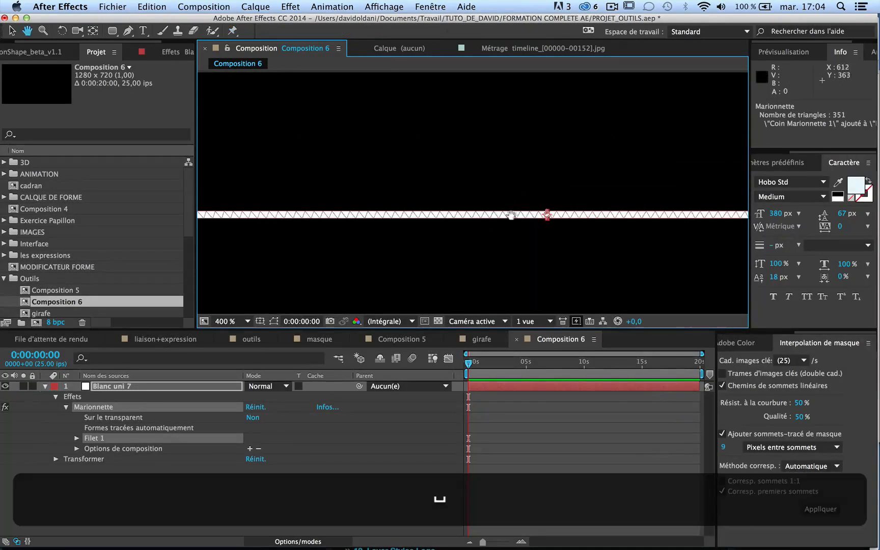
pyautogui.moveTo(511, 215); pyautogui.dragTo(464, 183)
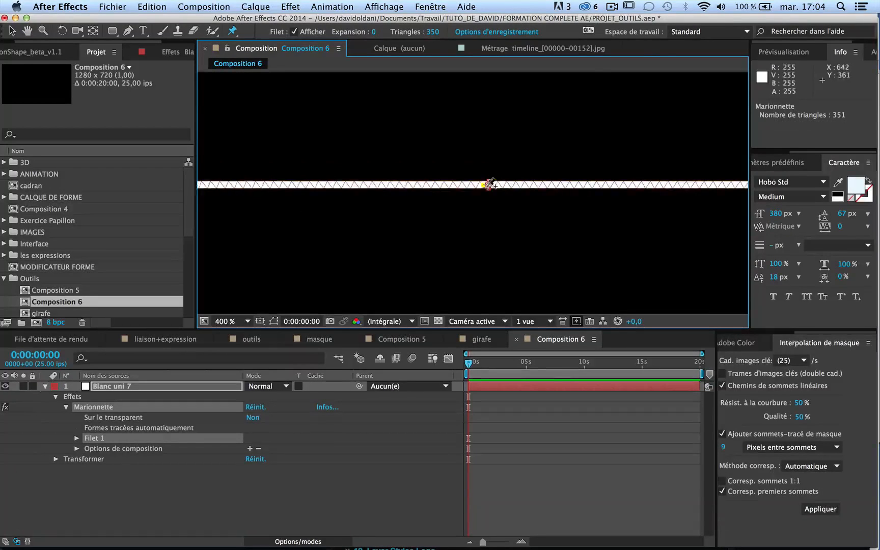
# Step: Place a third Puppet pin on the right end of the white line and bring the whole line back into view
pyautogui.scroll(-1, 488, 184)
pyautogui.press('space')
pyautogui.moveTo(576, 209); pyautogui.dragTo(290, 216)
pyautogui.scroll(2, 558, 193)
pyautogui.press('space')
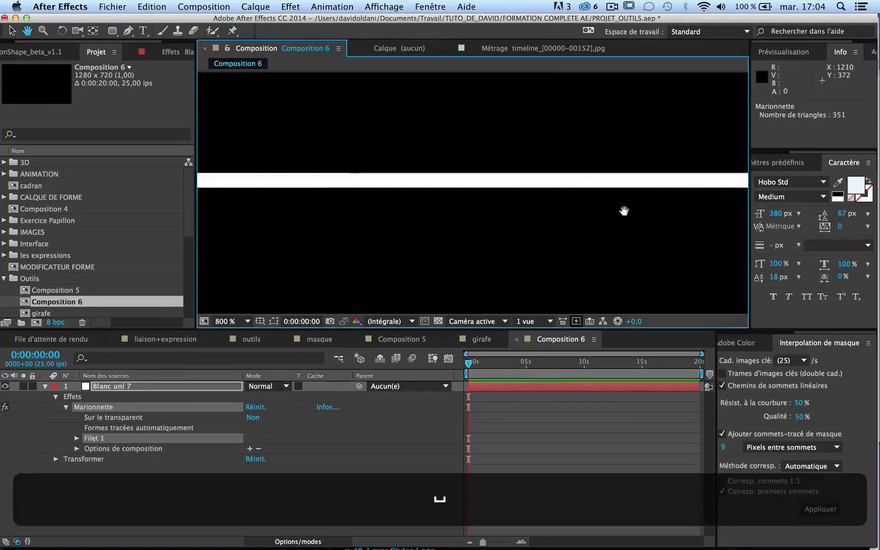
pyautogui.moveTo(624, 211); pyautogui.dragTo(439, 177)
pyautogui.scroll(-2, 428, 179)
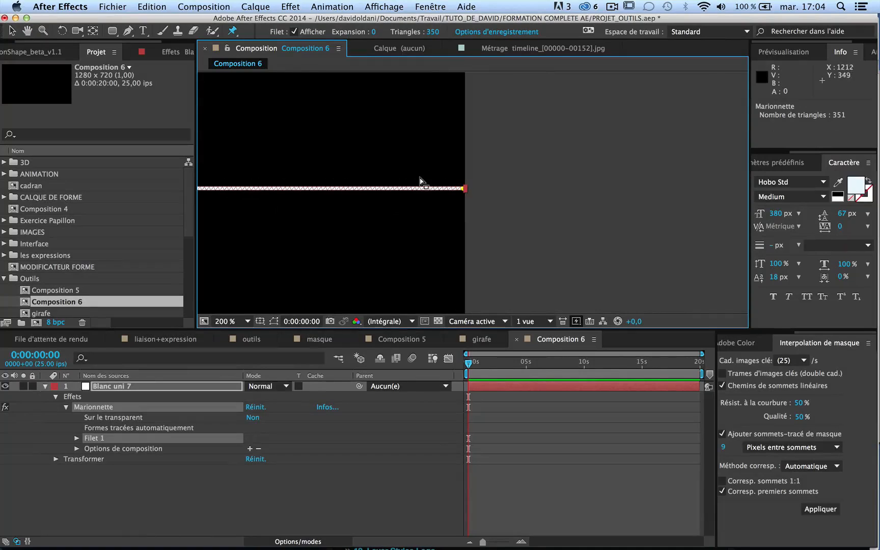
pyautogui.press('space')
pyautogui.moveTo(360, 238); pyautogui.dragTo(659, 221)
pyautogui.moveTo(232, 226); pyautogui.dragTo(487, 229)
pyautogui.scroll(-1, 173, 245)
pyautogui.scroll(-1, 299, 219)
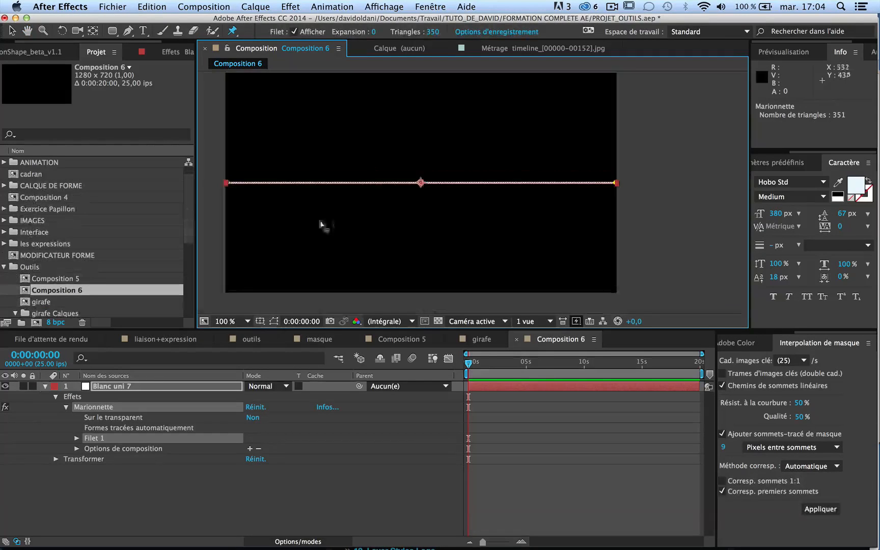
pyautogui.press('space')
pyautogui.moveTo(344, 221); pyautogui.dragTo(360, 220)
# Step: At 0:00:00:00, set the position of the middle pin, Coin Marionnette 2 in Filet 1, to 636.0, 5.5
pyautogui.click(105, 439)
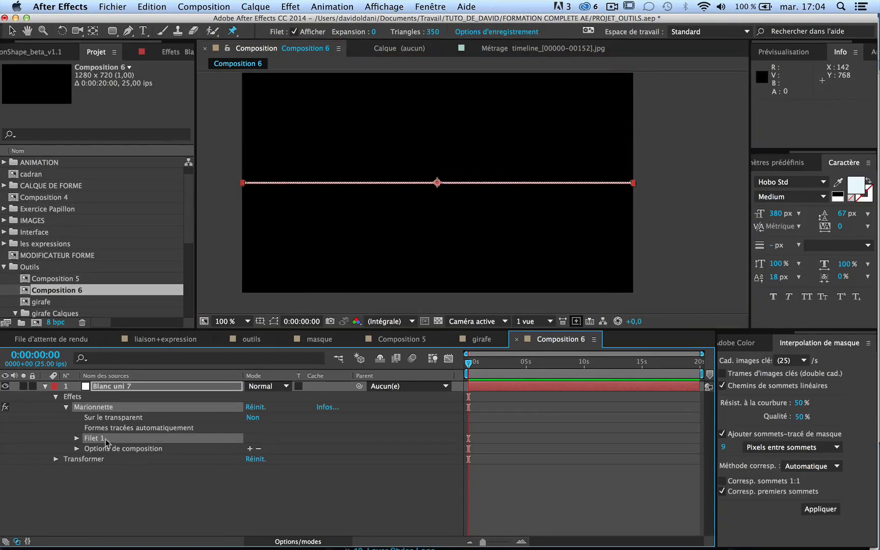
pyautogui.click(76, 438)
pyautogui.click(87, 470)
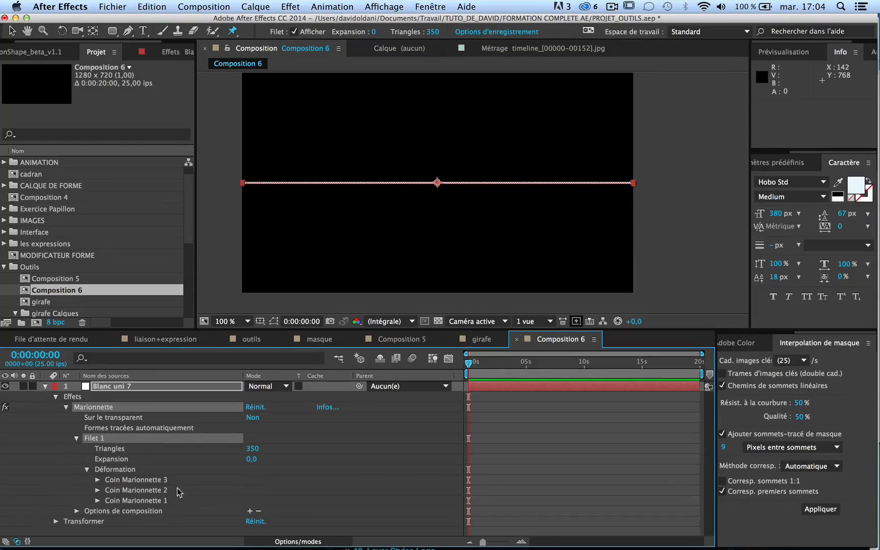
pyautogui.click(97, 490)
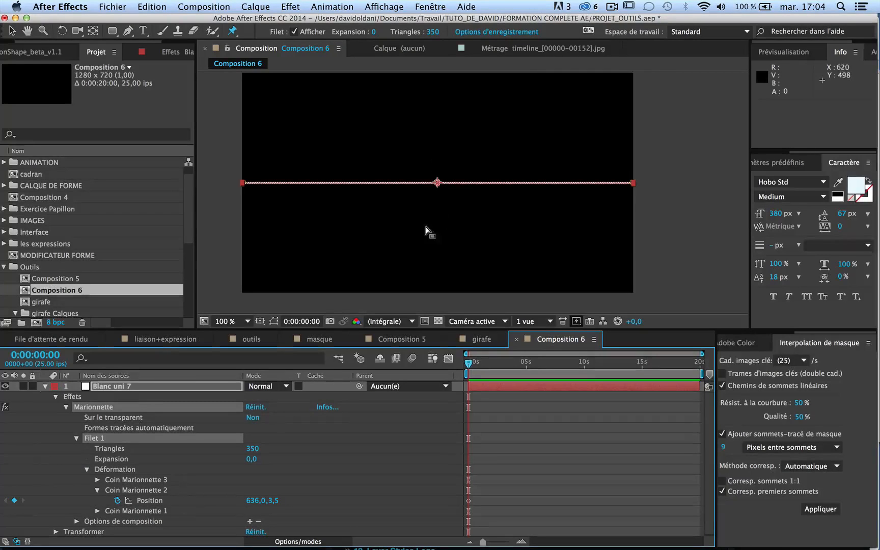
pyautogui.moveTo(268, 494); pyautogui.dragTo(283, 479)
pyautogui.press('super+u')
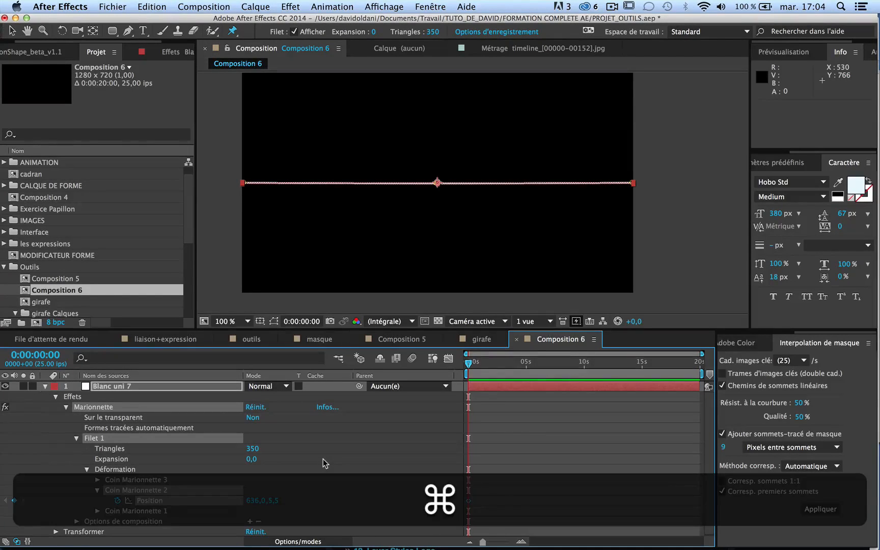
# Step: At 0:00:00:04, bend the line downward by setting the middle pin's position to 636.0, 50.5
pyautogui.press('super+Right')
pyautogui.press('super+Right')
pyautogui.press('super+Right')
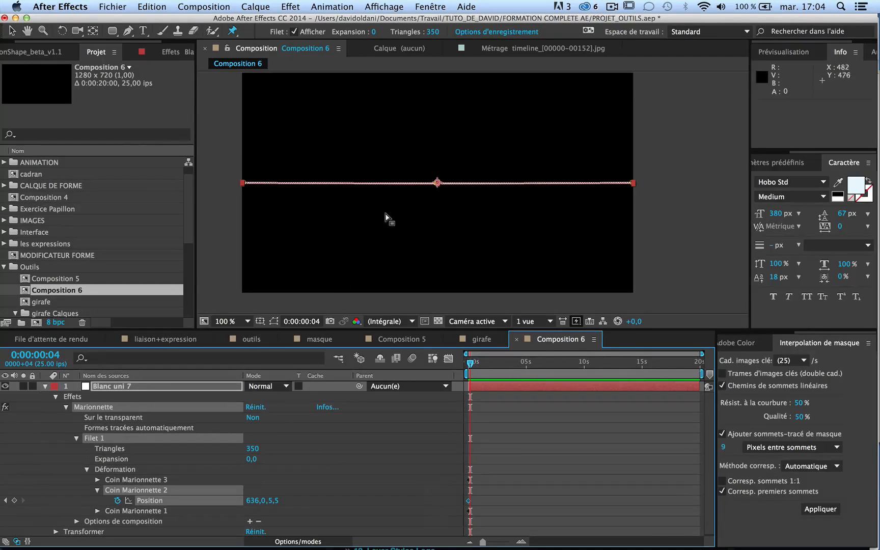
pyautogui.moveTo(269, 501); pyautogui.dragTo(294, 498)
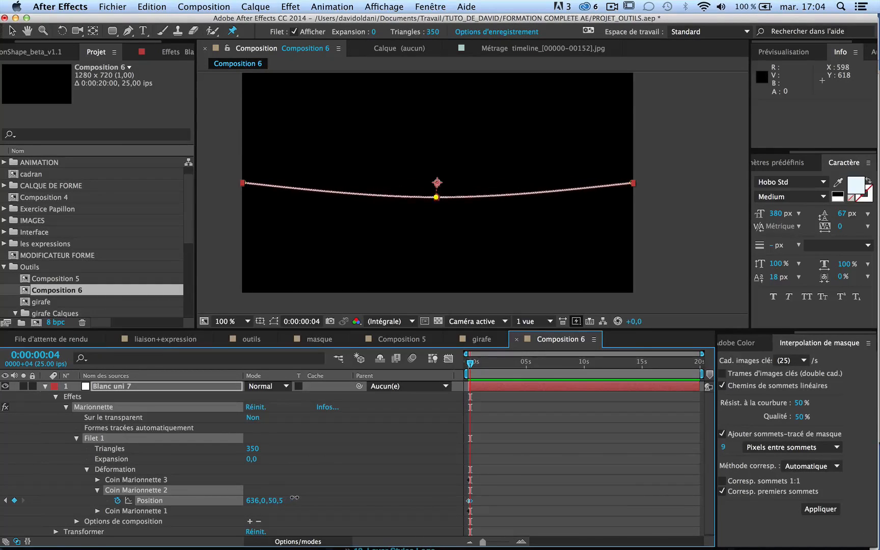
pyautogui.press('super')
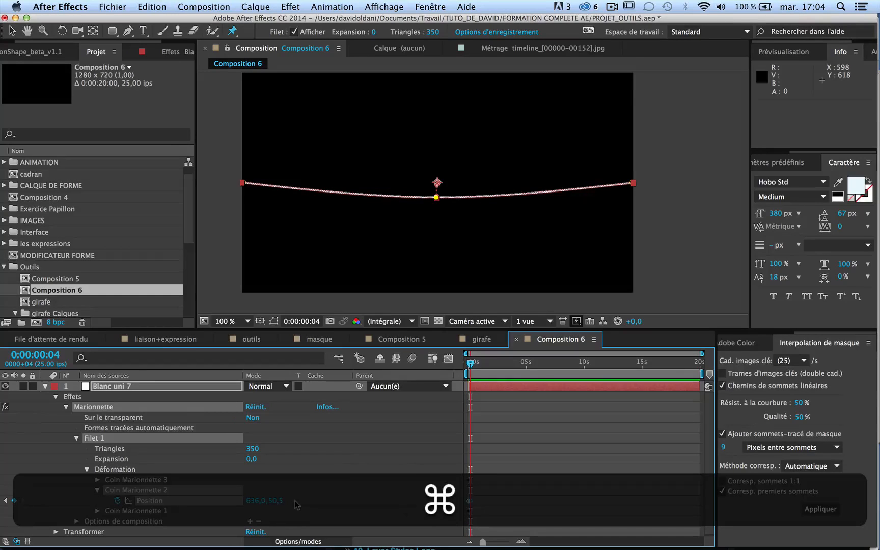
# Step: At 0:00:00:08, bend the line upward by setting the middle pin's position to 636.0, -36.5, and preview the motion
pyautogui.press('super+Right')
pyautogui.press('super+Right')
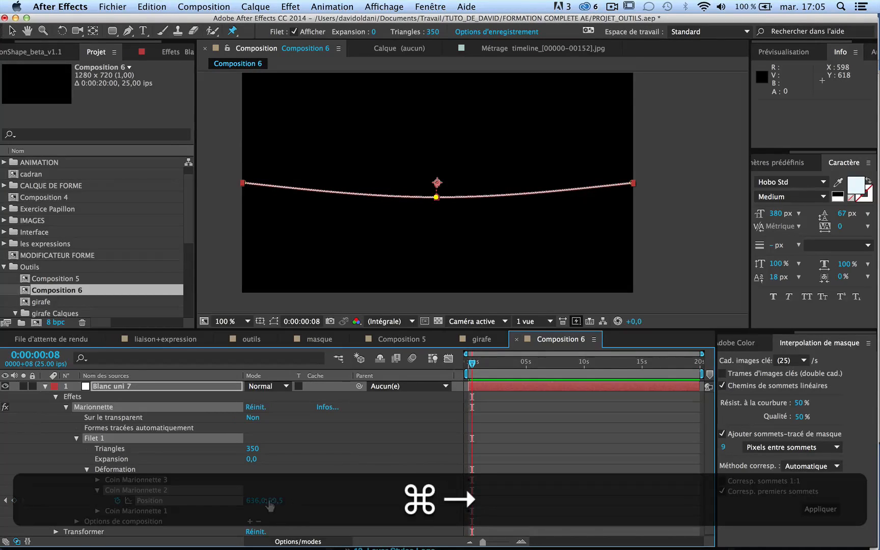
pyautogui.moveTo(269, 500); pyautogui.dragTo(212, 506)
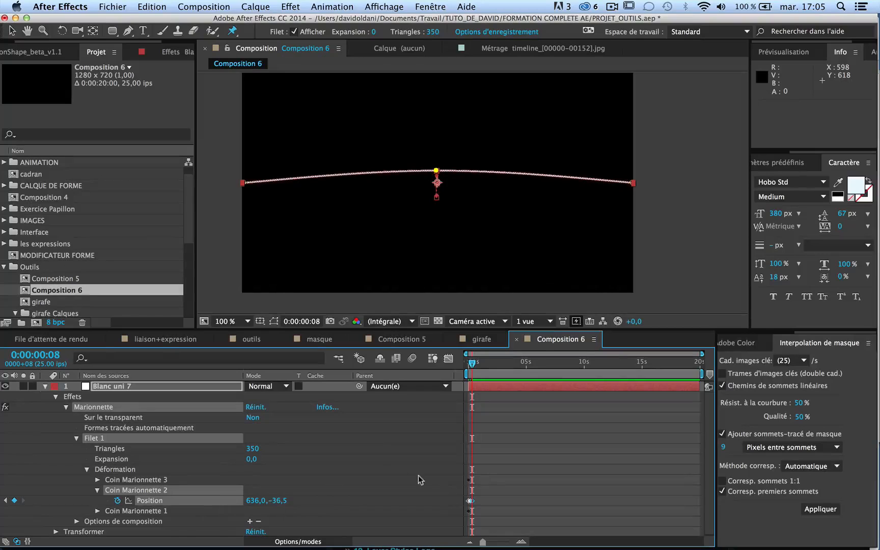
pyautogui.press('alt')
pyautogui.scroll(5, 462, 502)
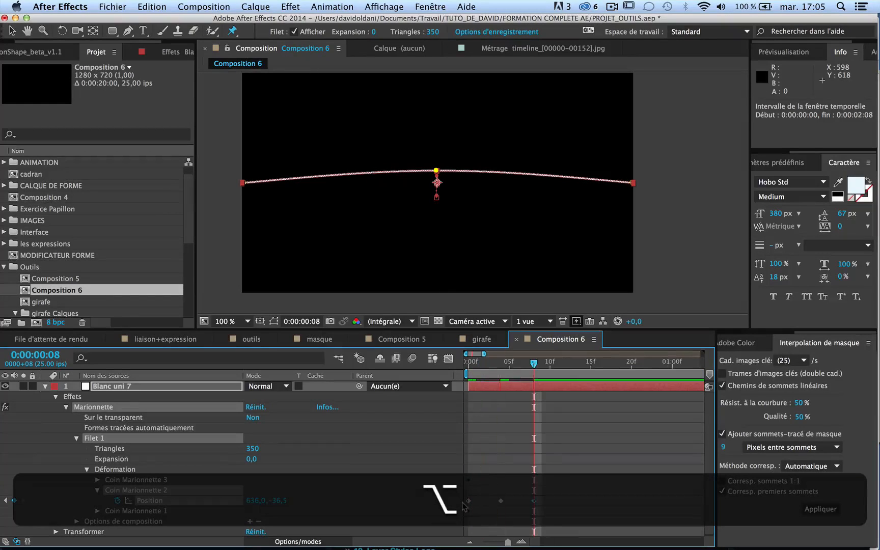
pyautogui.press('space')
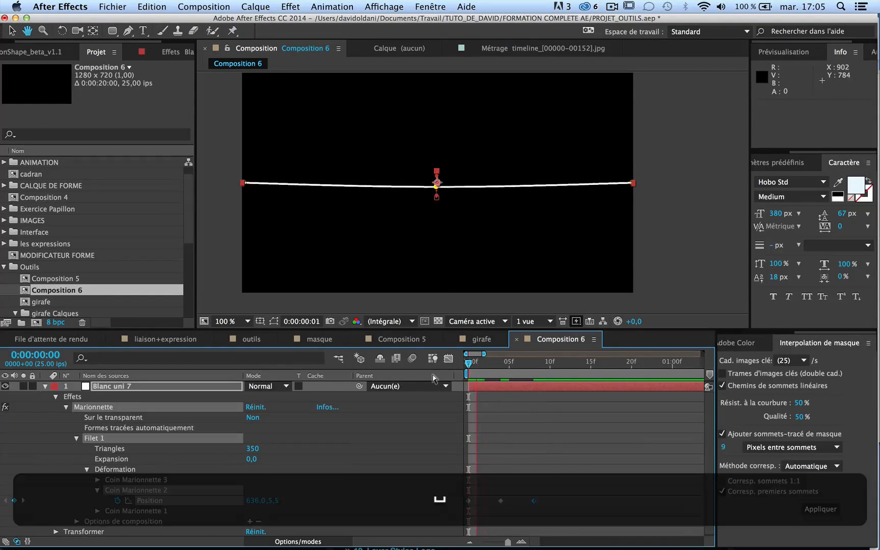
# Step: Retime the middle pin's second and third position keyframes to 0:00:00:02 and 0:00:00:04, and preview the faster vibration
pyautogui.click(500, 502)
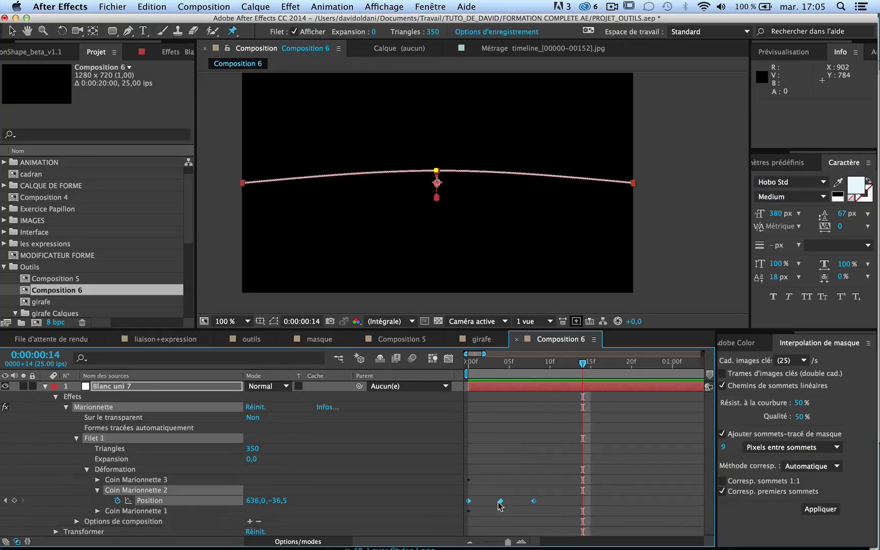
pyautogui.click(514, 502)
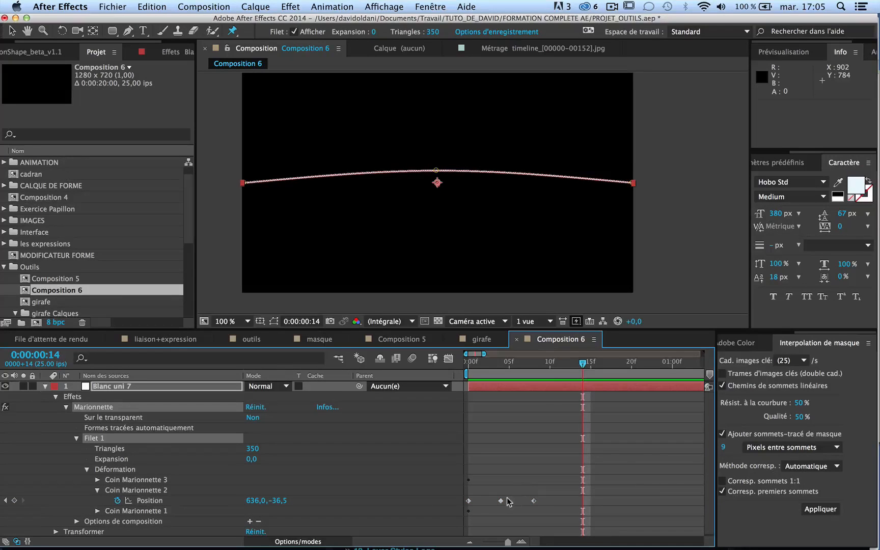
pyautogui.moveTo(500, 503)
pyautogui.mouseDown()
pyautogui.moveTo(484, 502)
pyautogui.moveTo(501, 501)
pyautogui.mouseUp()
pyautogui.moveTo(494, 374); pyautogui.dragTo(332, 374)
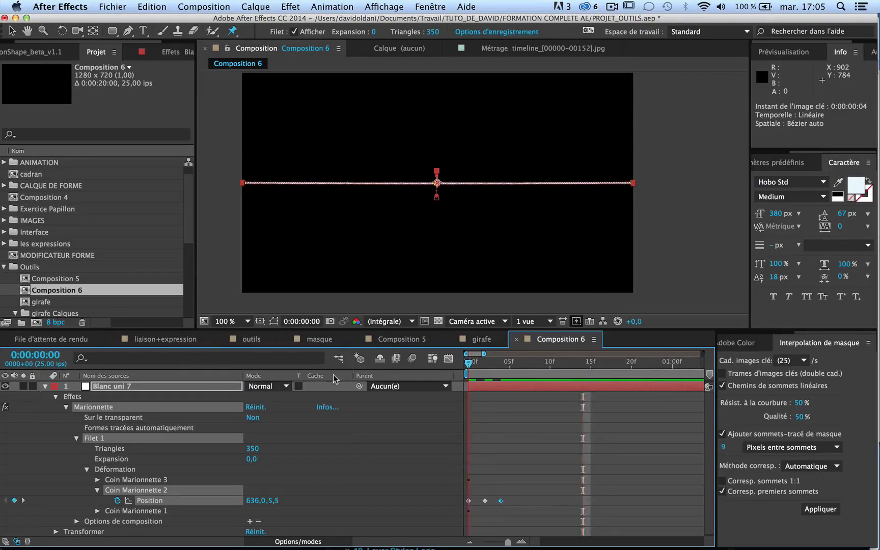
pyautogui.press('space')
pyautogui.press('space')
# Step: Pull the middle pin down to about 636.0, 37.5 at 0:00:00:06 and up to about 638.0, -18.5 at 0:00:00:08
pyautogui.moveTo(489, 362); pyautogui.dragTo(516, 373)
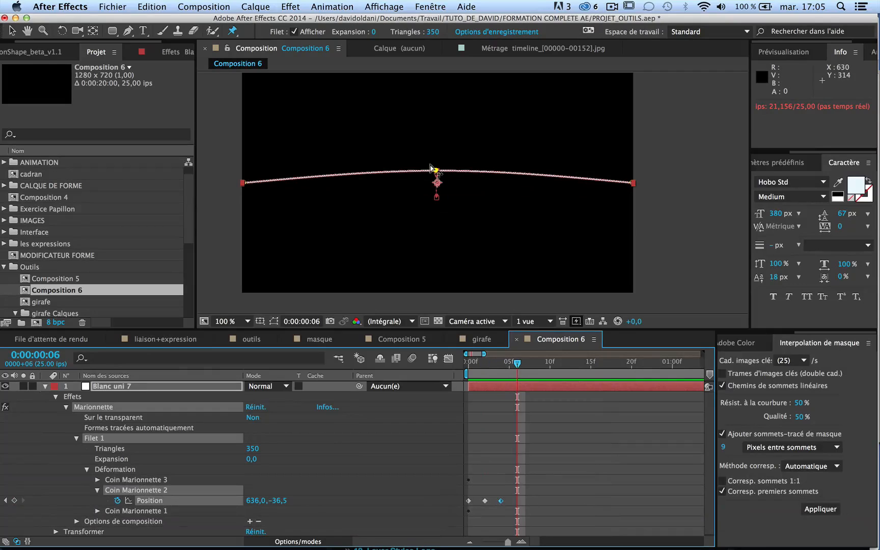
pyautogui.moveTo(431, 164); pyautogui.dragTo(431, 188)
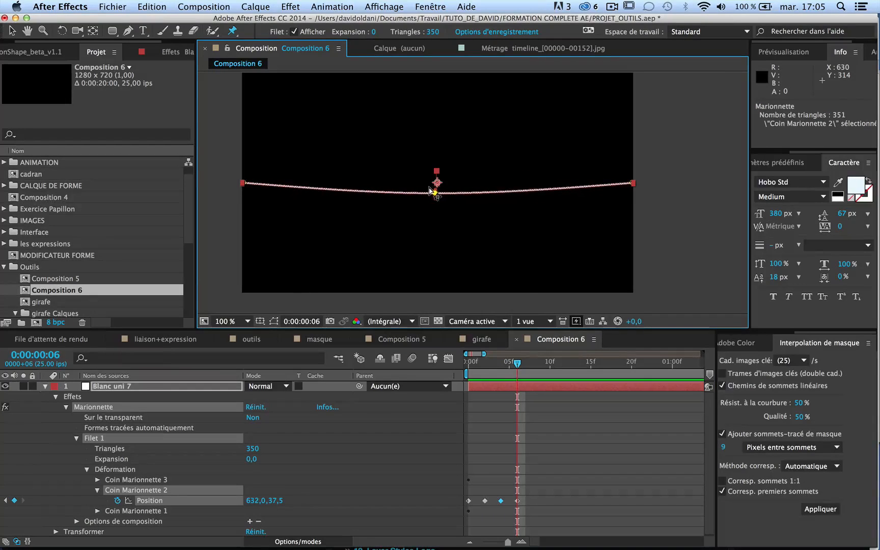
pyautogui.moveTo(517, 366); pyautogui.dragTo(529, 370)
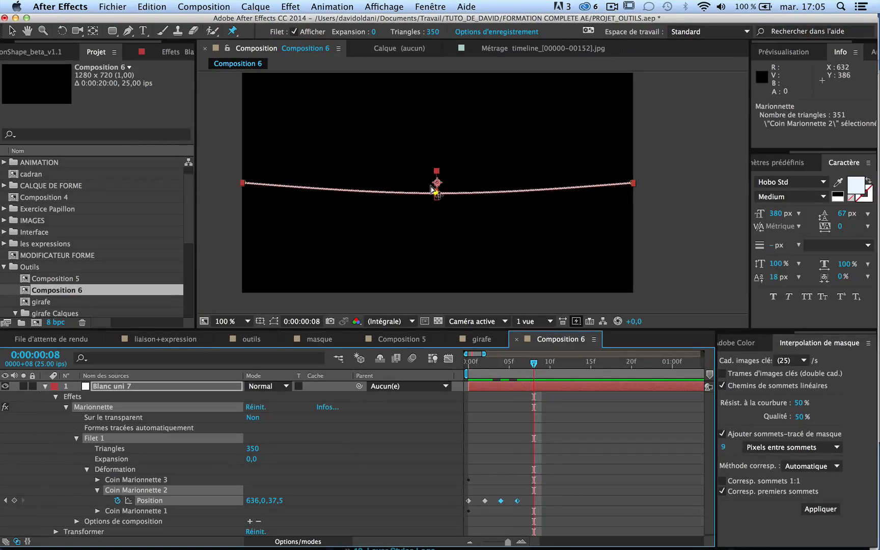
pyautogui.moveTo(430, 185); pyautogui.dragTo(432, 169)
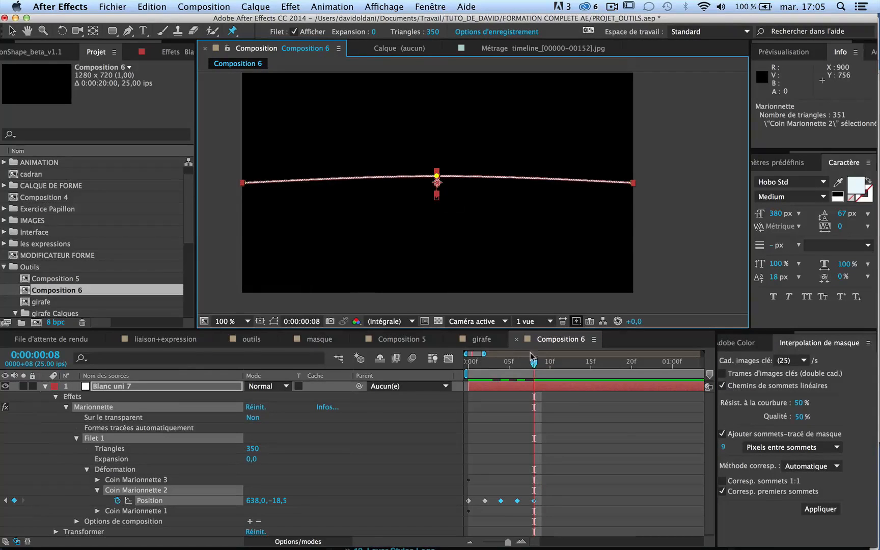
# Step: Pull the middle pin down to about 640.0, 21.5 at 0:00:00:10 and up to about 638.0, -14.5 at 0:00:00:12
pyautogui.click(538, 367)
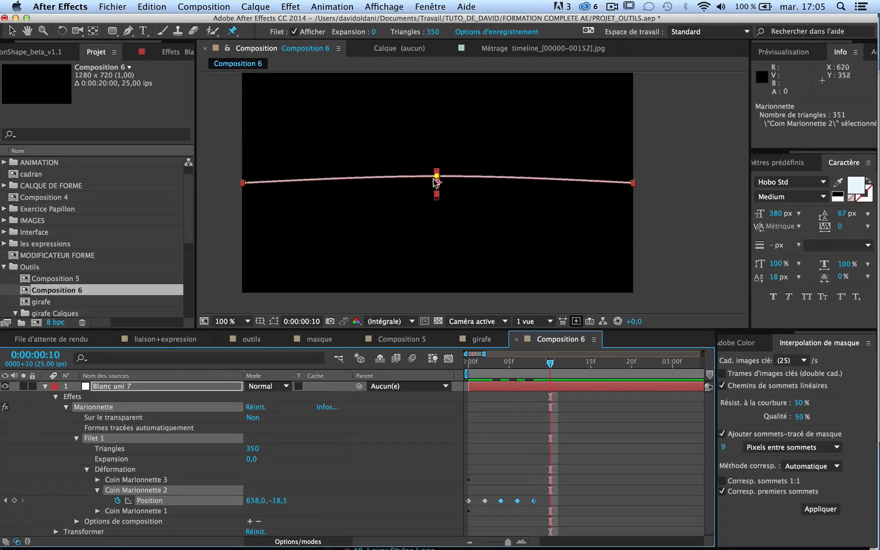
pyautogui.moveTo(436, 176); pyautogui.dragTo(433, 185)
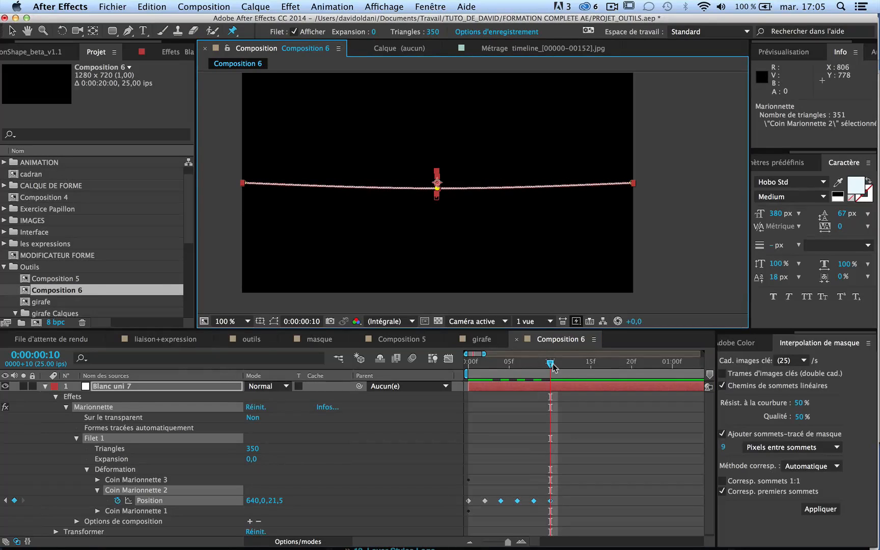
pyautogui.moveTo(552, 366); pyautogui.dragTo(561, 368)
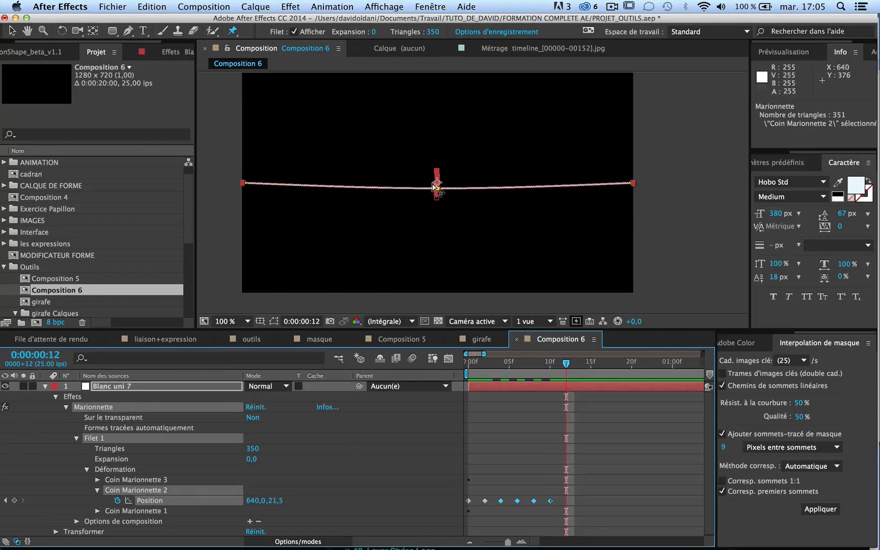
pyautogui.moveTo(436, 187); pyautogui.dragTo(437, 178)
# Step: Move the middle pin to about 638.0, 15.5 at 0:00:00:14 and settle it at about 638.0, 1.5 at 0:00:00:16
pyautogui.moveTo(566, 364); pyautogui.dragTo(573, 365)
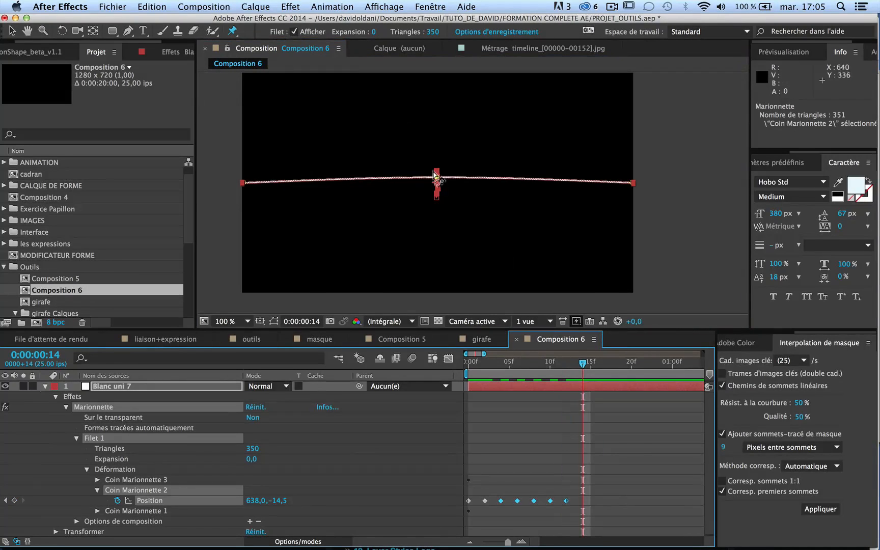
pyautogui.moveTo(436, 178); pyautogui.dragTo(436, 185)
pyautogui.moveTo(574, 365); pyautogui.dragTo(588, 368)
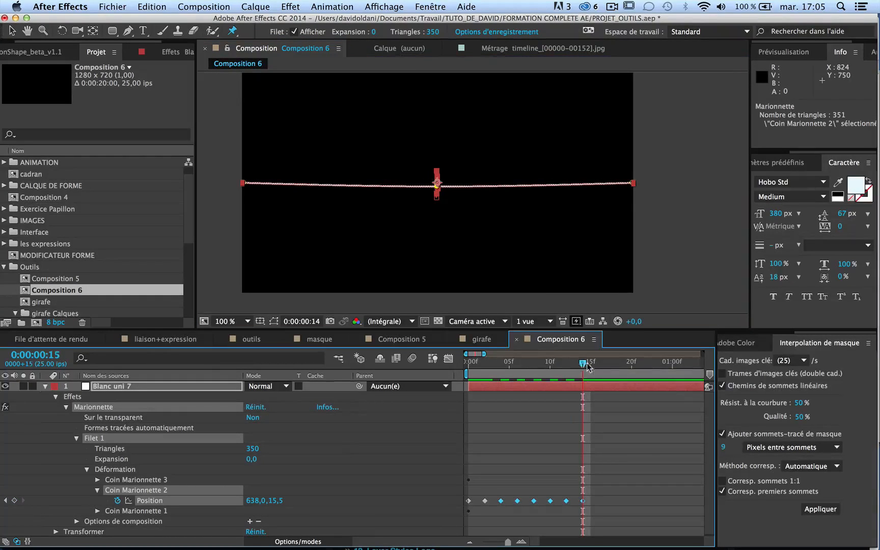
pyautogui.moveTo(437, 186); pyautogui.dragTo(437, 180)
# Step: Play the damped line vibration from the start, once more with the middle pin deselected
pyautogui.click(573, 362)
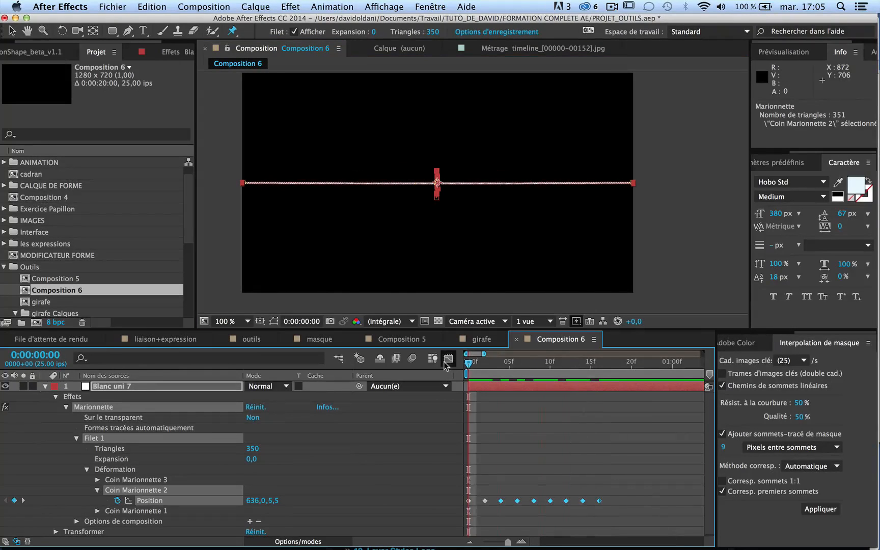
pyautogui.press('space')
pyautogui.press('space')
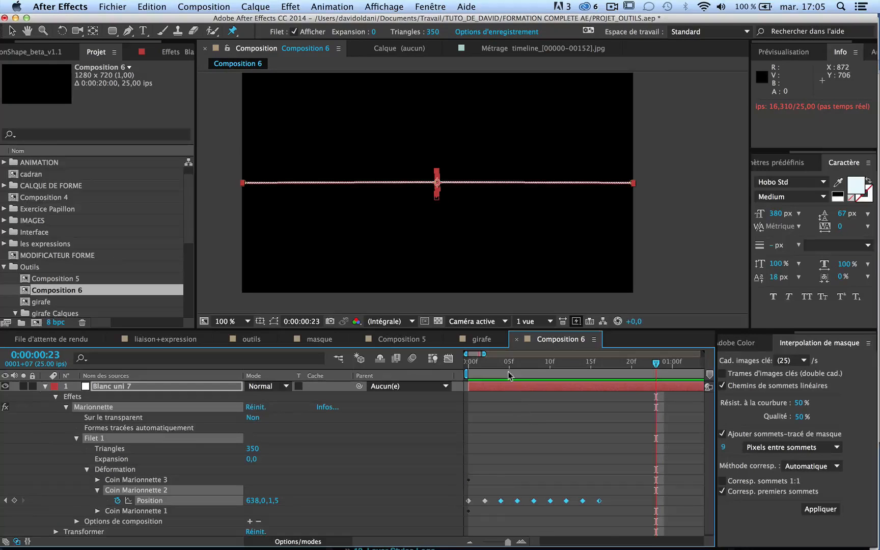
pyautogui.click(219, 259)
pyautogui.press('space')
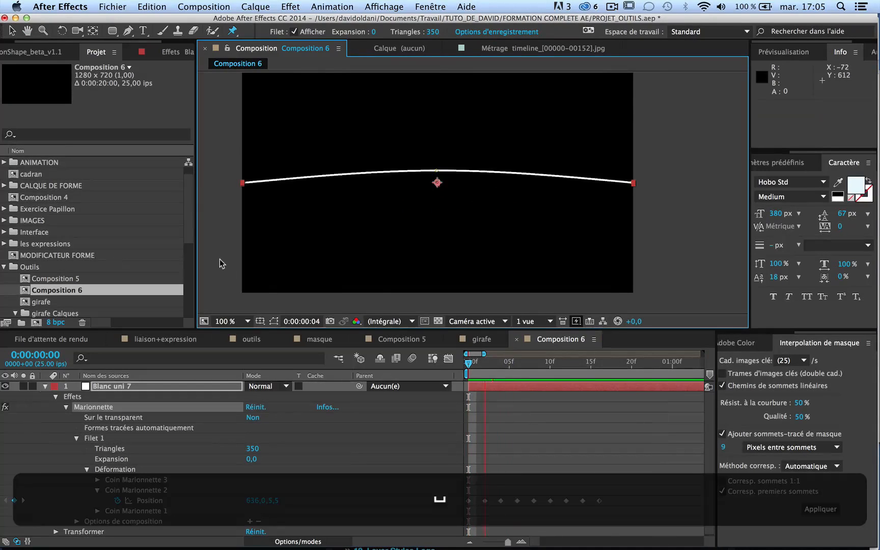
pyautogui.press('space')
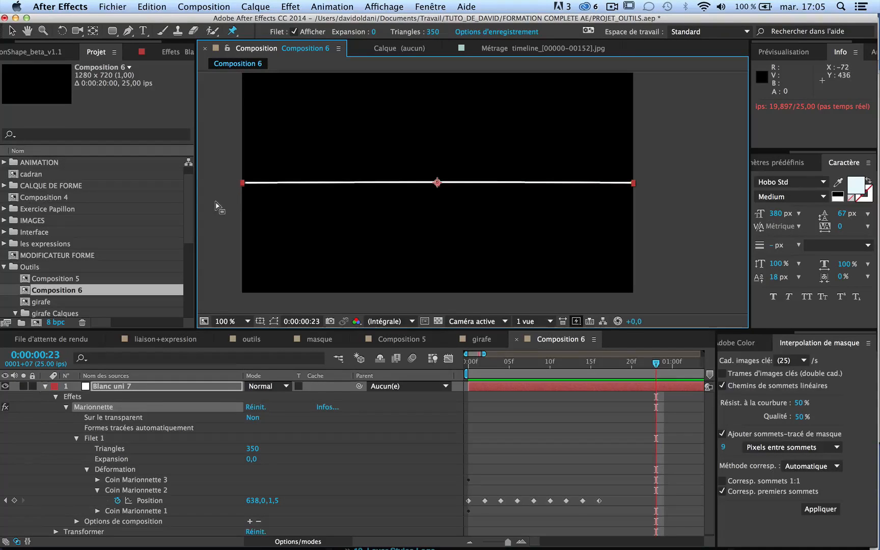
# Step: Collapse the properties of the Blanc uni 7 layer and return to the girafe composition
pyautogui.click(233, 31)
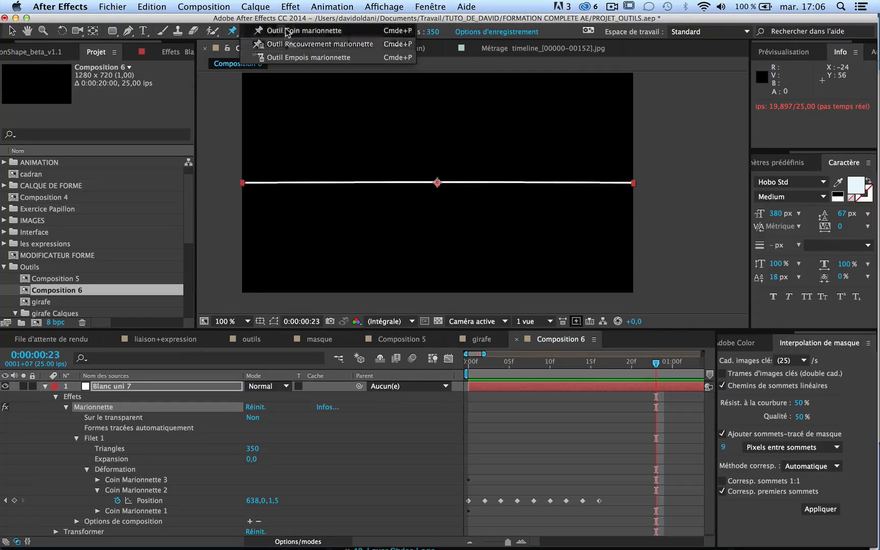
pyautogui.click(219, 108)
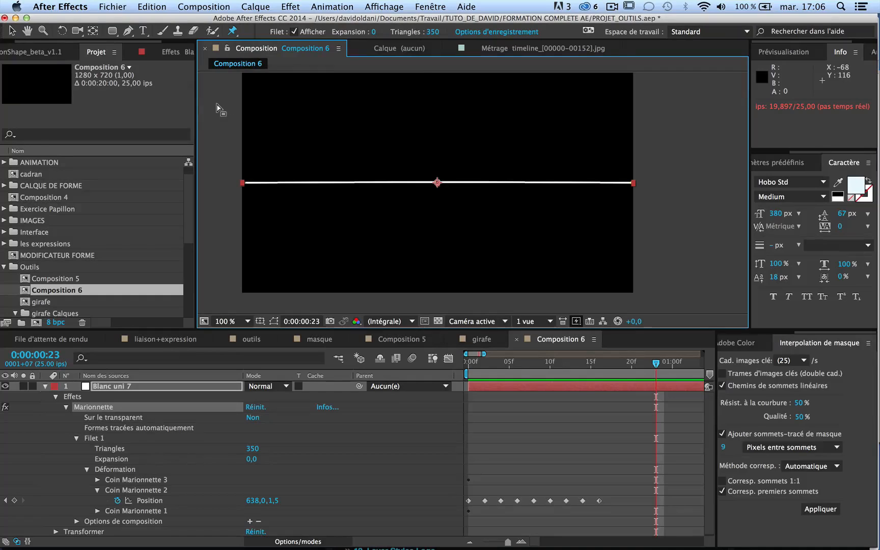
pyautogui.click(45, 386)
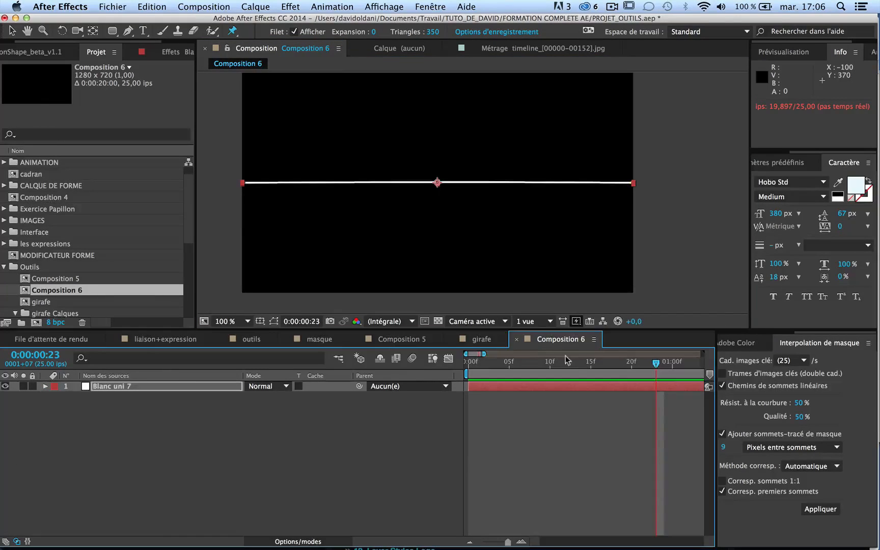
pyautogui.click(466, 339)
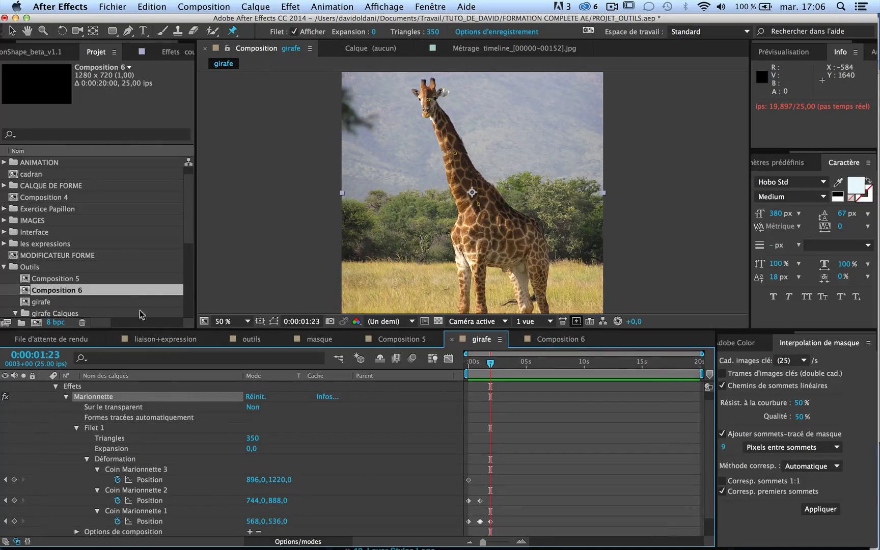
# Step: Place a Puppet Overlap pin (Recouvrement marionnette) on the giraffe's head and reveal its position, Devant and Extension properties
pyautogui.moveTo(231, 30); pyautogui.dragTo(267, 42)
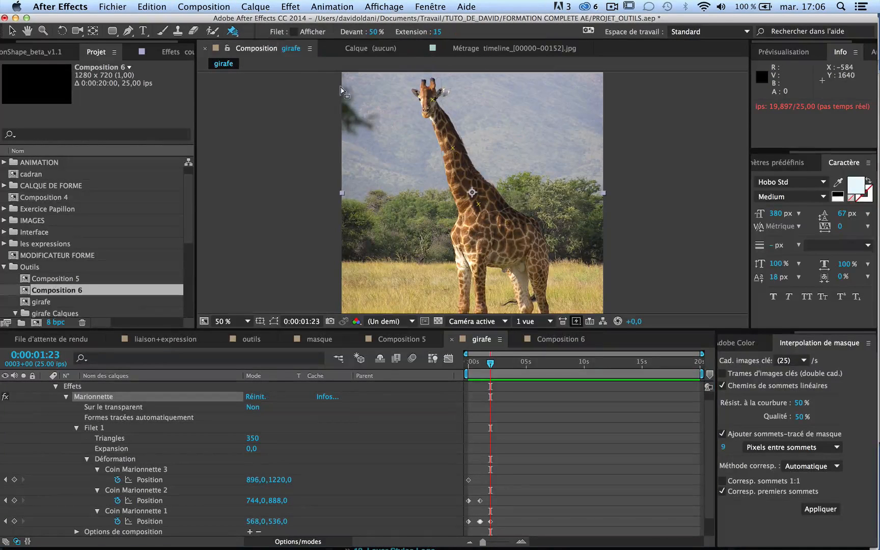
pyautogui.click(433, 99)
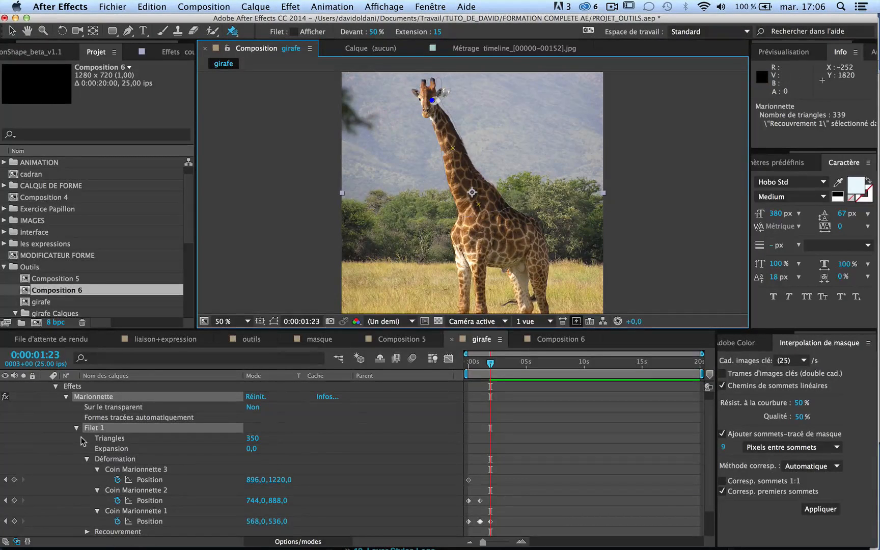
pyautogui.scroll(-2, 83, 441)
pyautogui.click(86, 512)
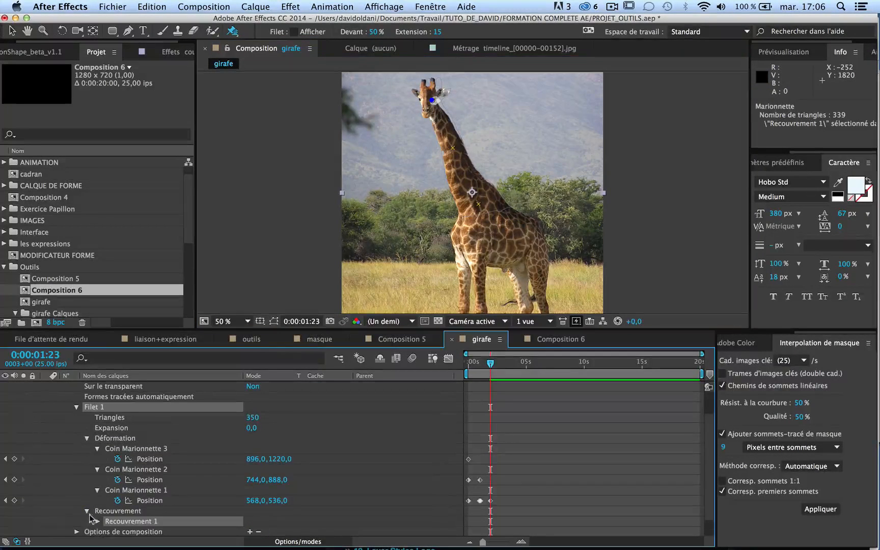
pyautogui.click(97, 522)
pyautogui.scroll(-3, 152, 489)
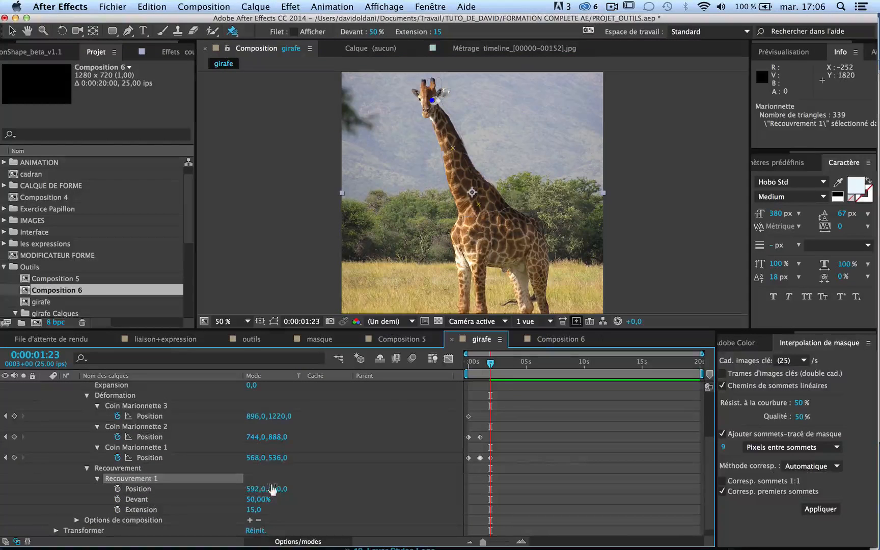
# Step: Reposition the overlap pin Recouvrement 1 on the giraffe's head to about 588.0, 548.0
pyautogui.moveTo(257, 488); pyautogui.dragTo(220, 486)
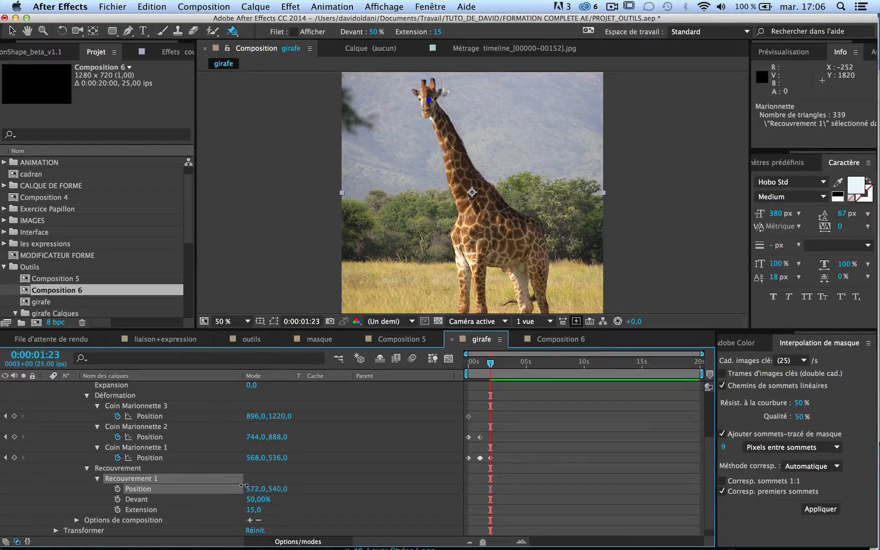
pyautogui.click(135, 396)
pyautogui.click(427, 100)
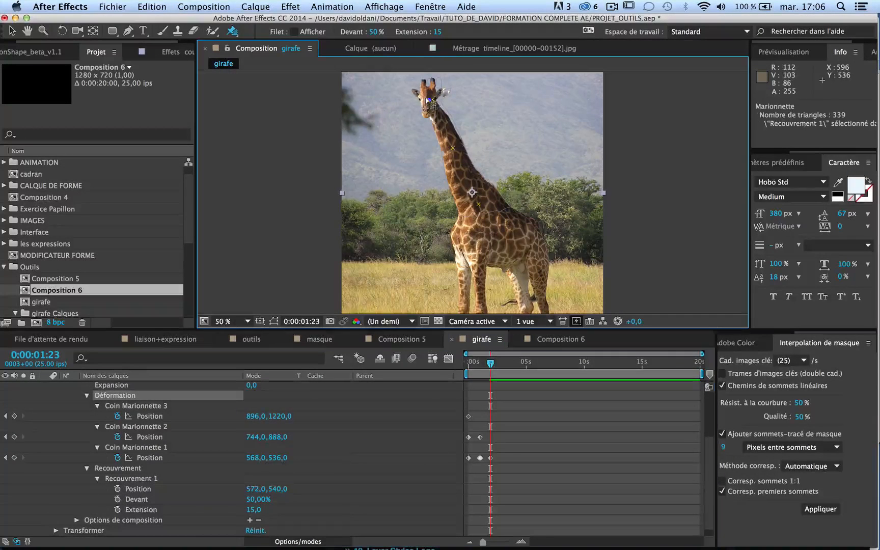
pyautogui.moveTo(428, 100); pyautogui.dragTo(422, 104)
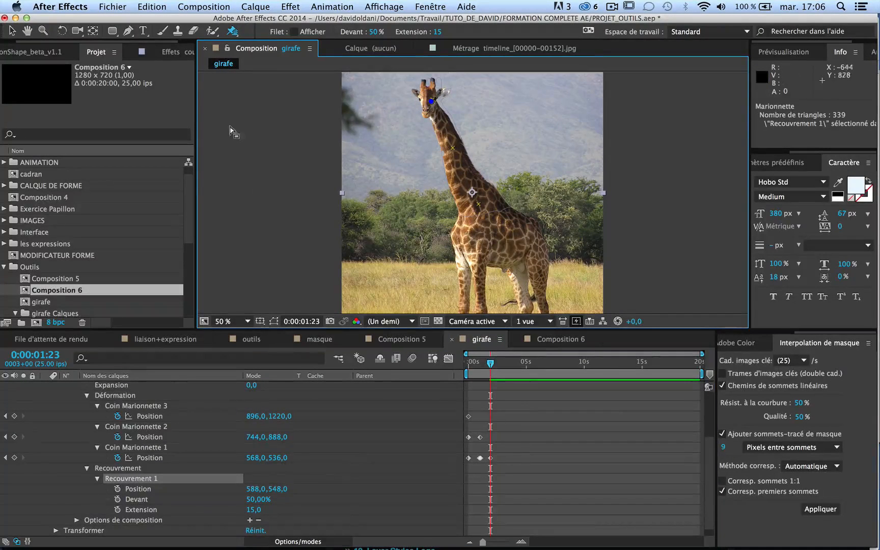
# Step: With the Puppet Pin tool, bend the giraffe's neck by moving the head pin Coin Marionnette 1 down to about 512.0, 912.0
pyautogui.click(235, 32)
pyautogui.click(304, 30)
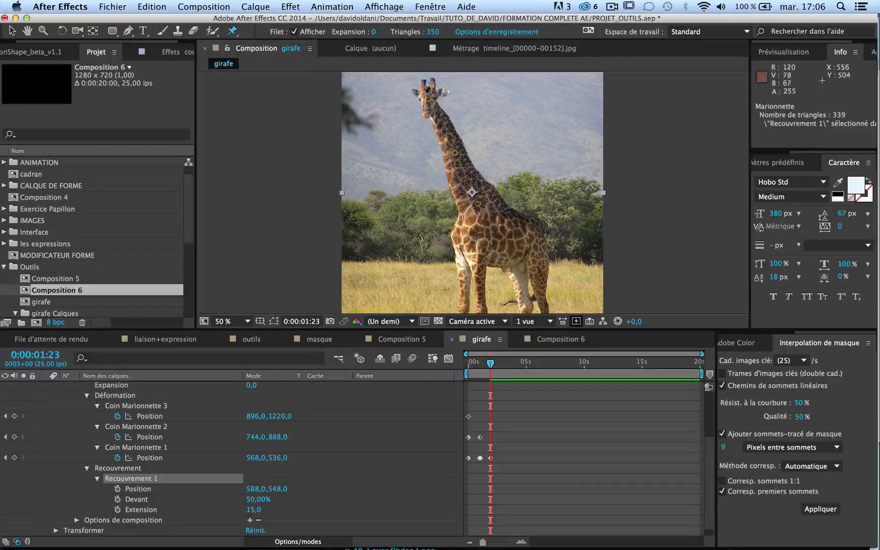
pyautogui.moveTo(432, 102); pyautogui.dragTo(415, 153)
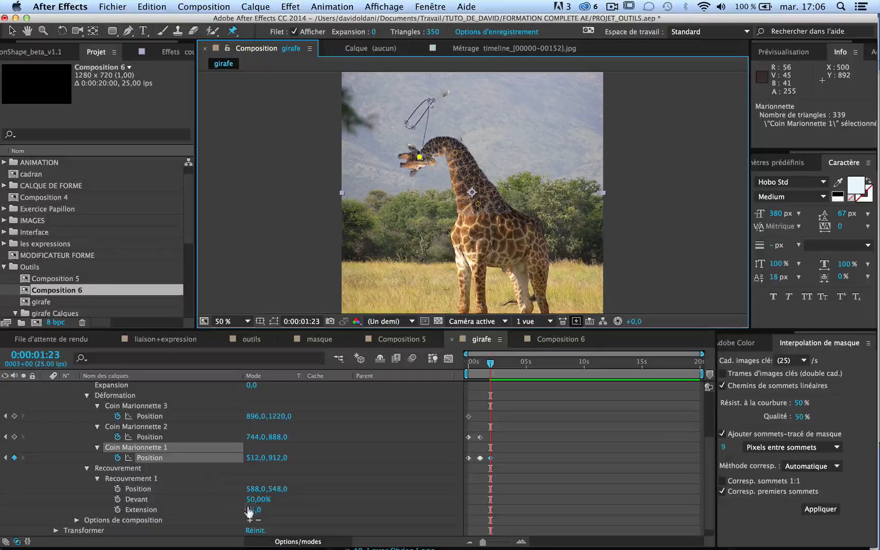
# Step: Change the Devant percentage of Recouvrement 1 and fold the giraffe's head against its neck, moving Coin Marionnette 1 to about 716.0, 1088.0
pyautogui.moveTo(252, 500); pyautogui.dragTo(231, 496)
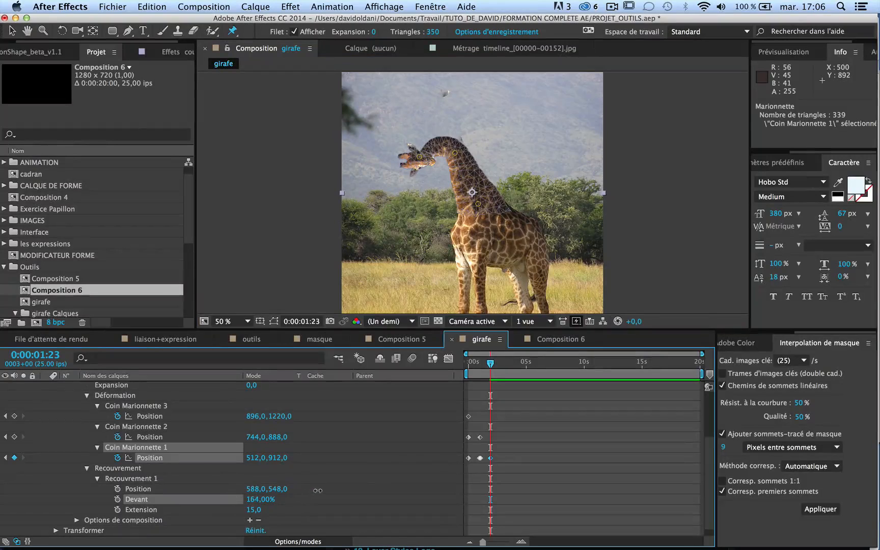
pyautogui.moveTo(318, 491); pyautogui.dragTo(318, 490)
pyautogui.moveTo(420, 157); pyautogui.dragTo(458, 184)
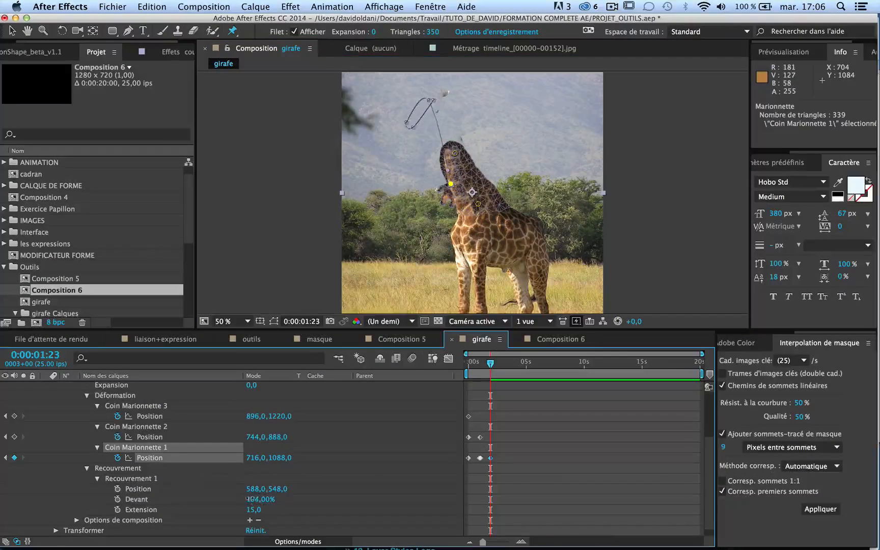
# Step: Set Recouvrement 1's Devant to 168% and Extension to 363, with the head pin nudged to about 700.0, 1088.0
pyautogui.moveTo(248, 498); pyautogui.dragTo(155, 490)
pyautogui.moveTo(220, 491); pyautogui.dragTo(287, 505)
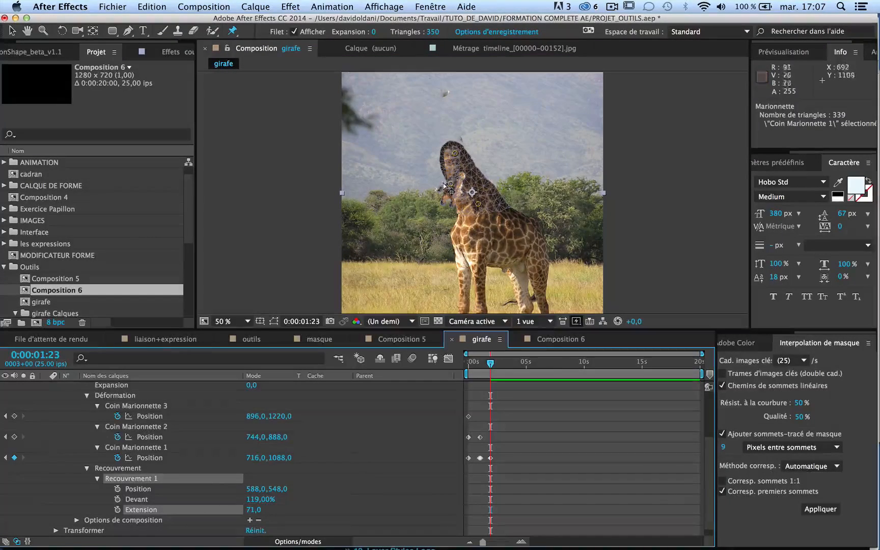
pyautogui.moveTo(446, 180)
pyautogui.mouseDown()
pyautogui.moveTo(427, 177)
pyautogui.moveTo(456, 185)
pyautogui.moveTo(448, 184)
pyautogui.mouseUp()
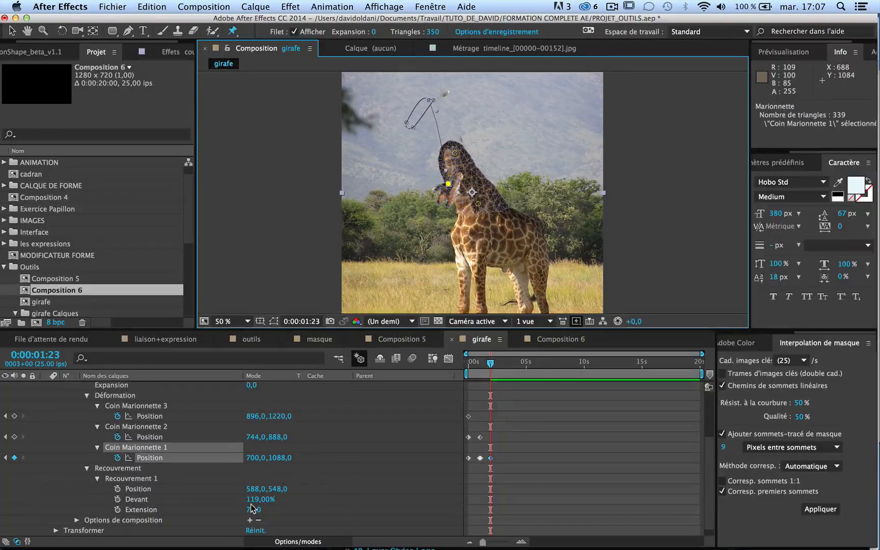
pyautogui.moveTo(249, 496); pyautogui.dragTo(292, 510)
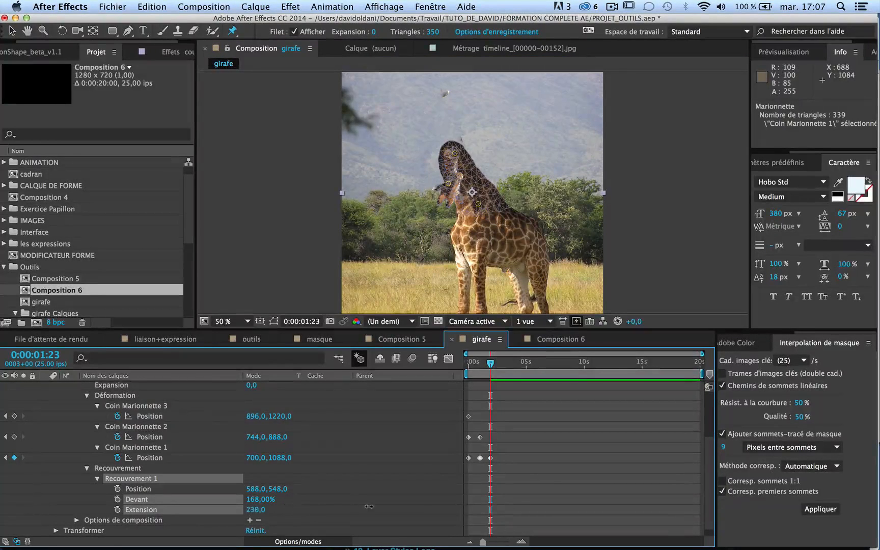
pyautogui.scroll(1, 448, 163)
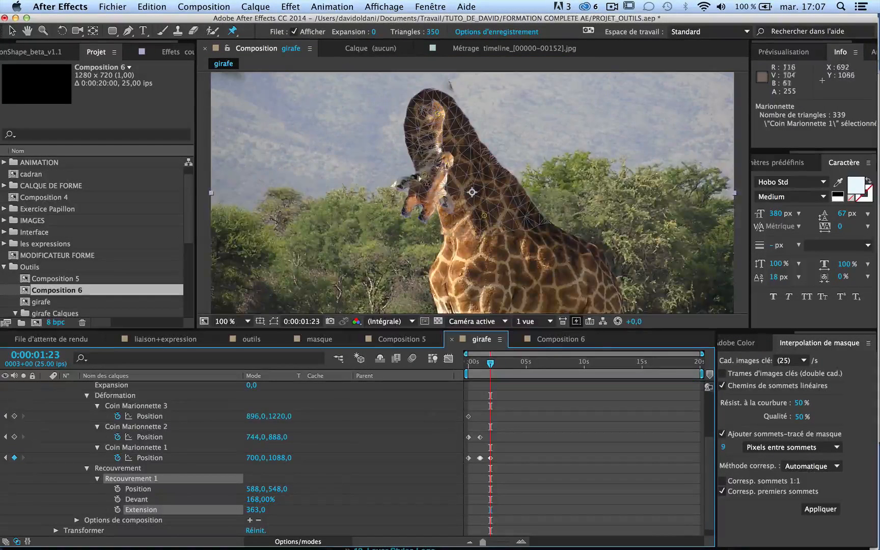
# Step: Unfold the giraffe's head and raise the head pin Coin Marionnette 1 back up to about 620.0, 668.0
pyautogui.moveTo(424, 174); pyautogui.dragTo(311, 123)
pyautogui.press(',')
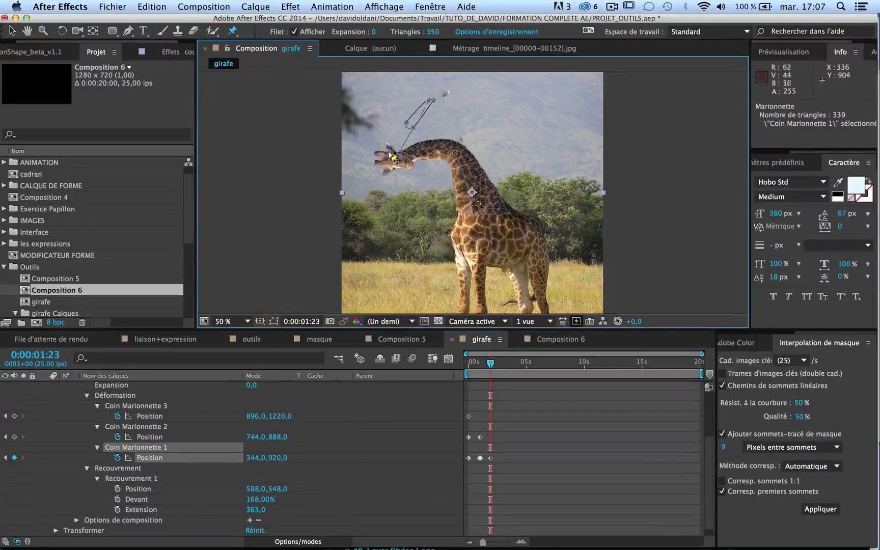
pyautogui.moveTo(391, 151); pyautogui.dragTo(436, 120)
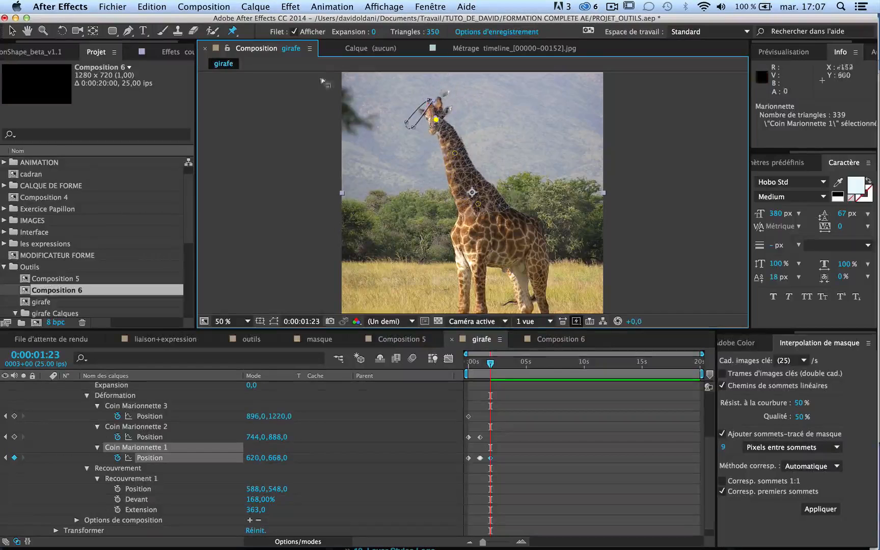
# Step: Place a Puppet Starch pin (Empois marionnette) at the base of the giraffe's neck, at about 904.0, 1224.0
pyautogui.click(233, 31)
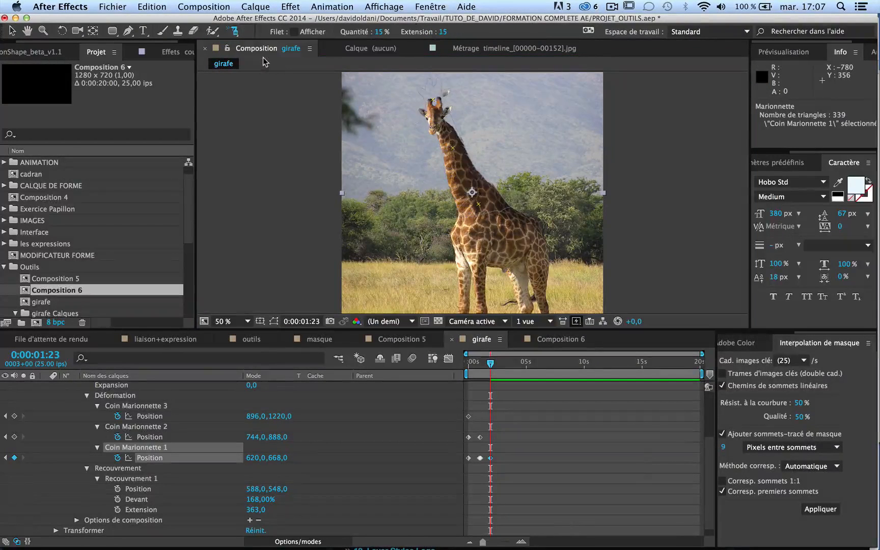
pyautogui.click(305, 44)
pyautogui.click(474, 202)
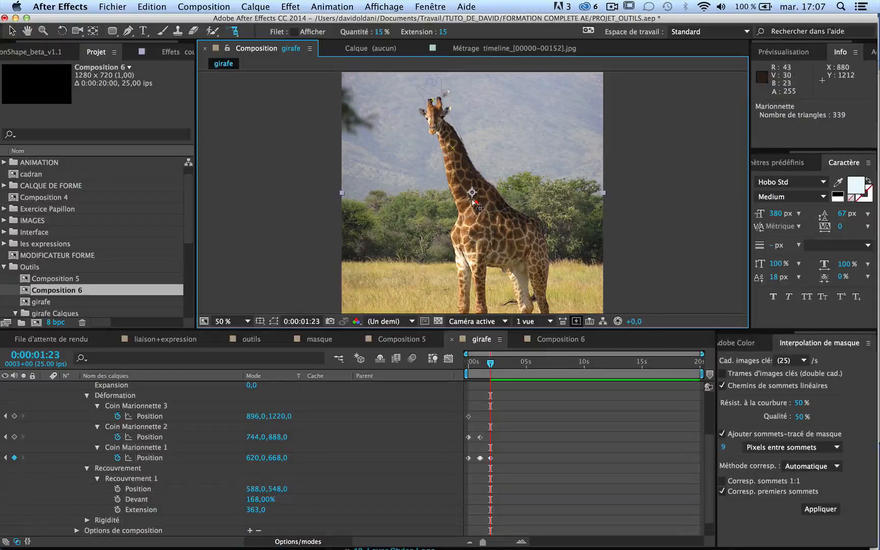
pyautogui.moveTo(469, 206); pyautogui.dragTo(479, 204)
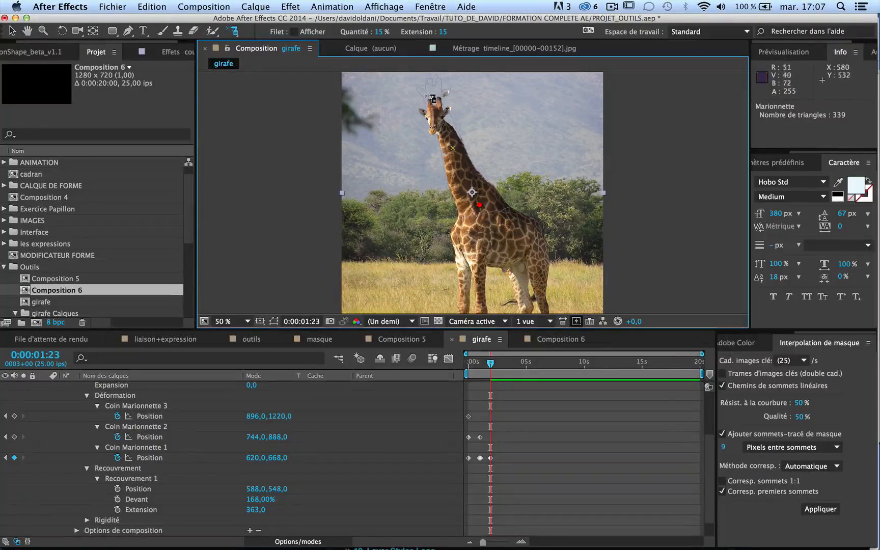
# Step: Reveal the Rigidité properties of Empois 1 and set its Extension to 176
pyautogui.scroll(-1, 159, 487)
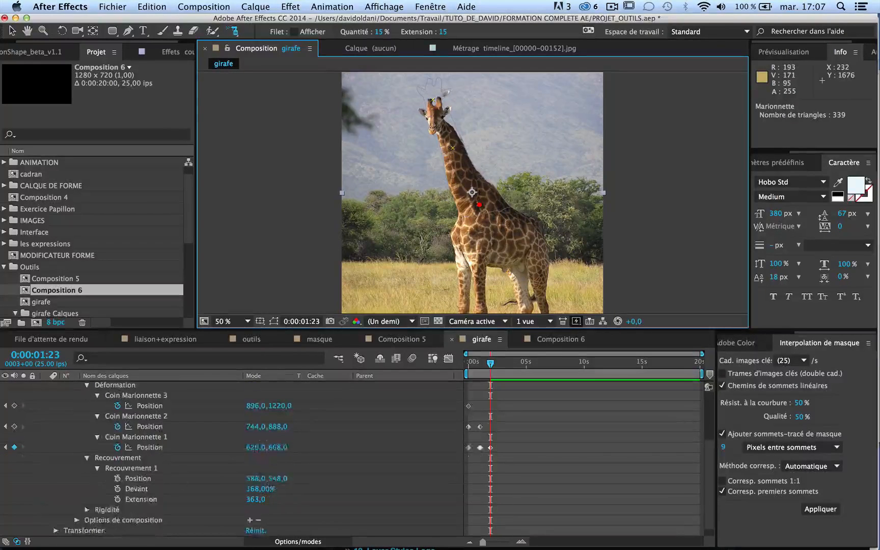
pyautogui.click(86, 510)
pyautogui.click(97, 520)
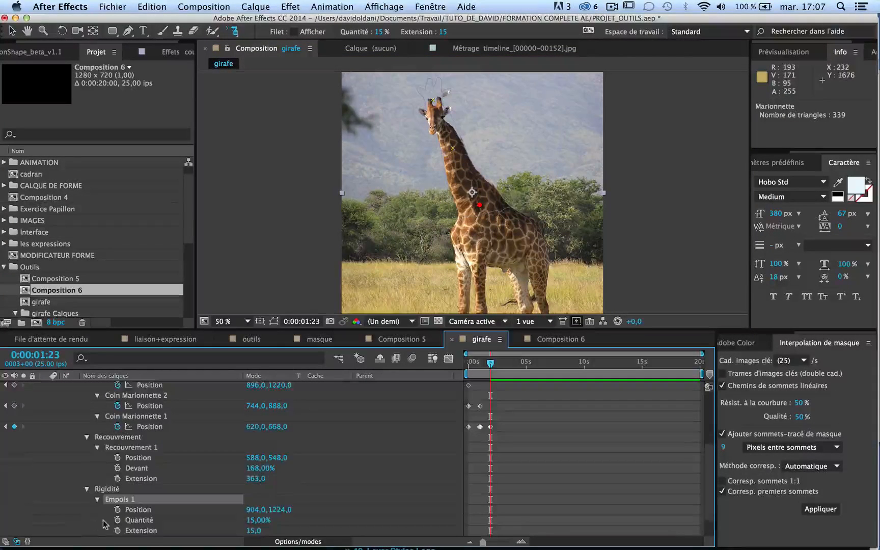
pyautogui.scroll(-3, 105, 521)
pyautogui.moveTo(254, 520); pyautogui.dragTo(347, 515)
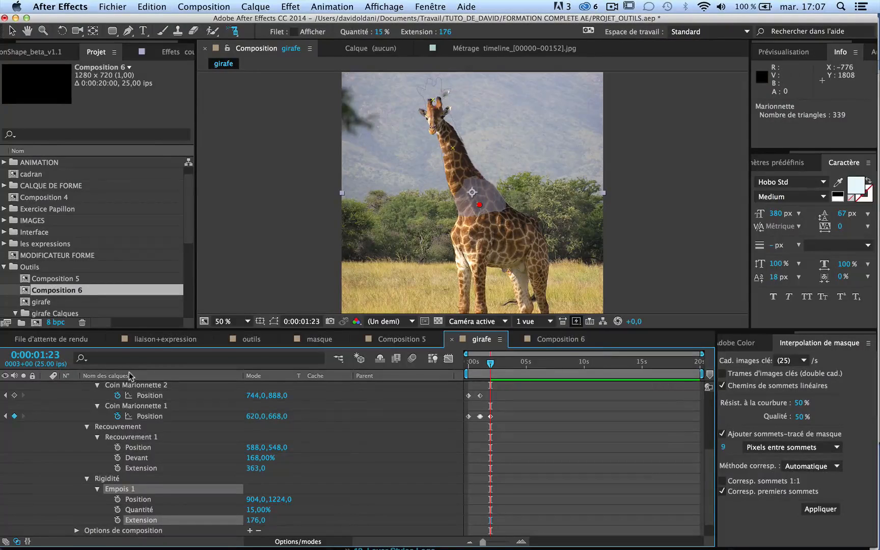
# Step: With the Puppet Pin tool, fold the head pin down to about 700.0, 1060.0, and set Empois 1's Quantité to 36% and Extension to 221
pyautogui.moveTo(238, 32); pyautogui.dragTo(285, 29)
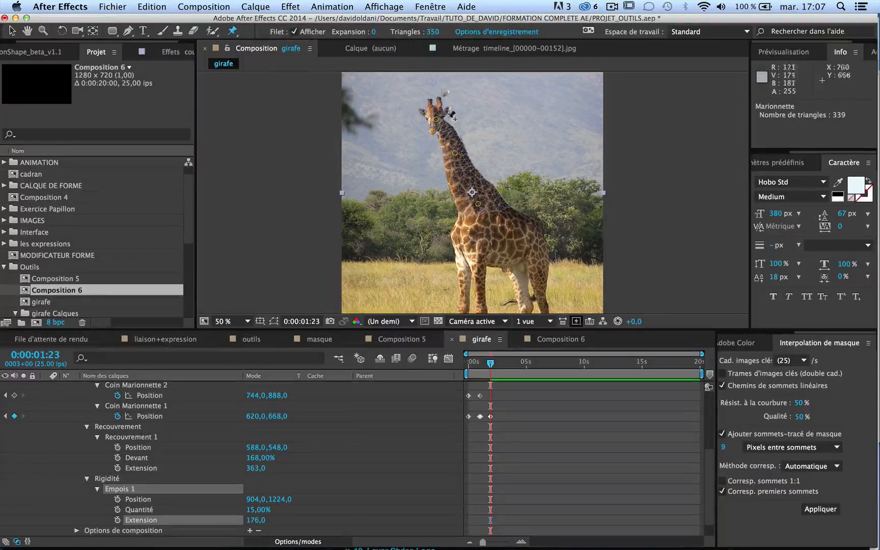
pyautogui.moveTo(433, 121); pyautogui.dragTo(448, 179)
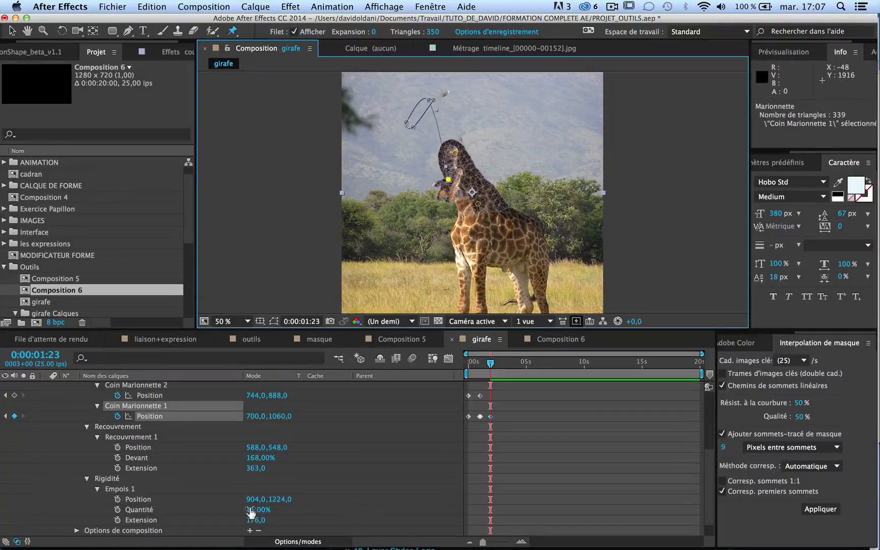
pyautogui.moveTo(249, 511); pyautogui.dragTo(274, 511)
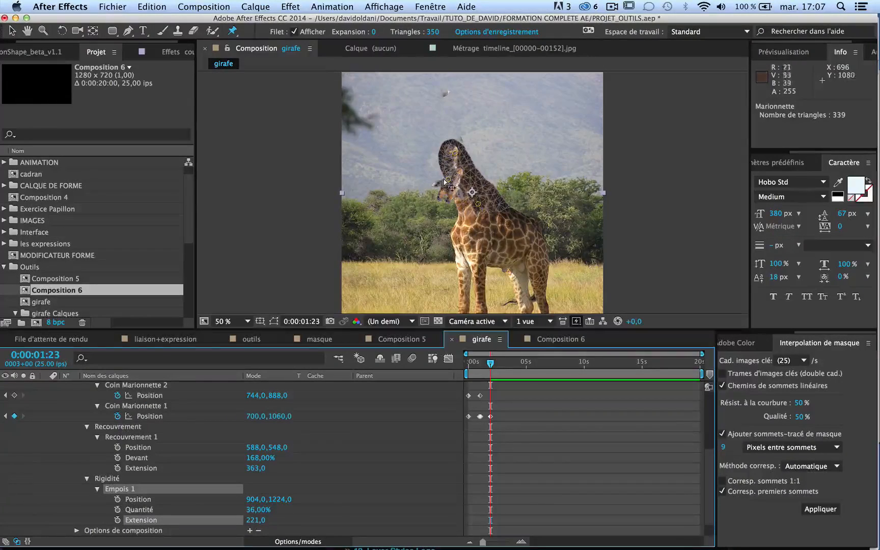
# Step: Move the head pin Coin Marionnette 1 to about 492.0, 924.0 and the neck pin Coin Marionnette 2 to about 748.0, 884.0
pyautogui.moveTo(449, 179); pyautogui.dragTo(459, 162)
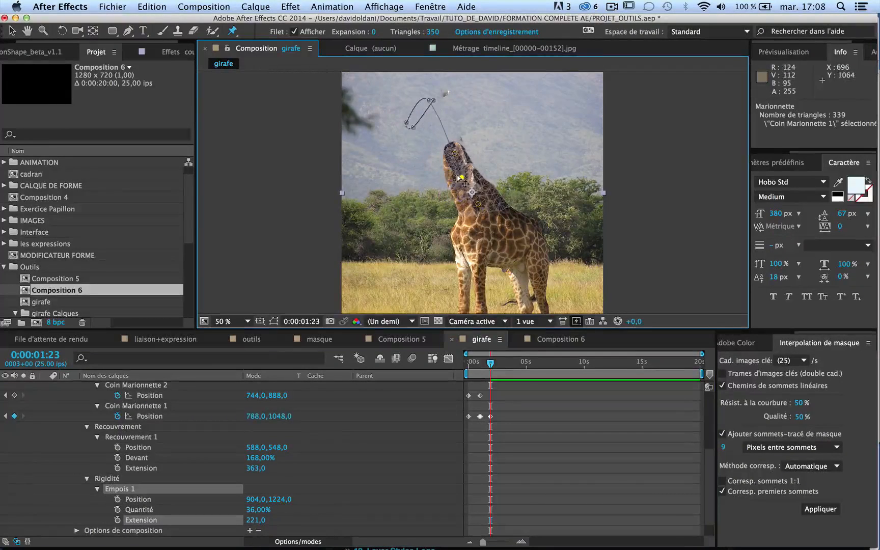
pyautogui.click(464, 204)
pyautogui.moveTo(461, 178); pyautogui.dragTo(452, 150)
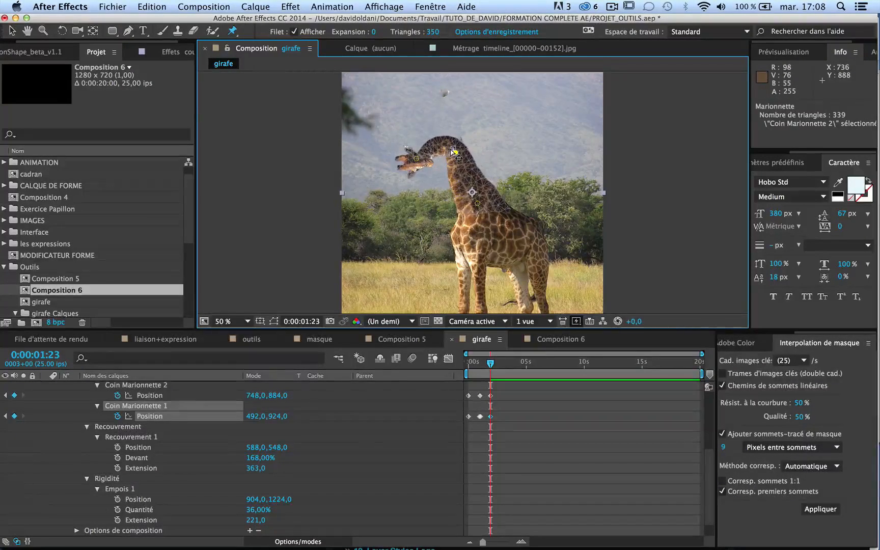
# Step: Set Empois 1's Quantité to 204% and raise the head pin Coin Marionnette 1 to about 628.0, 588.0
pyautogui.moveTo(256, 508); pyautogui.dragTo(231, 509)
pyautogui.click(417, 159)
pyautogui.moveTo(417, 159); pyautogui.dragTo(432, 105)
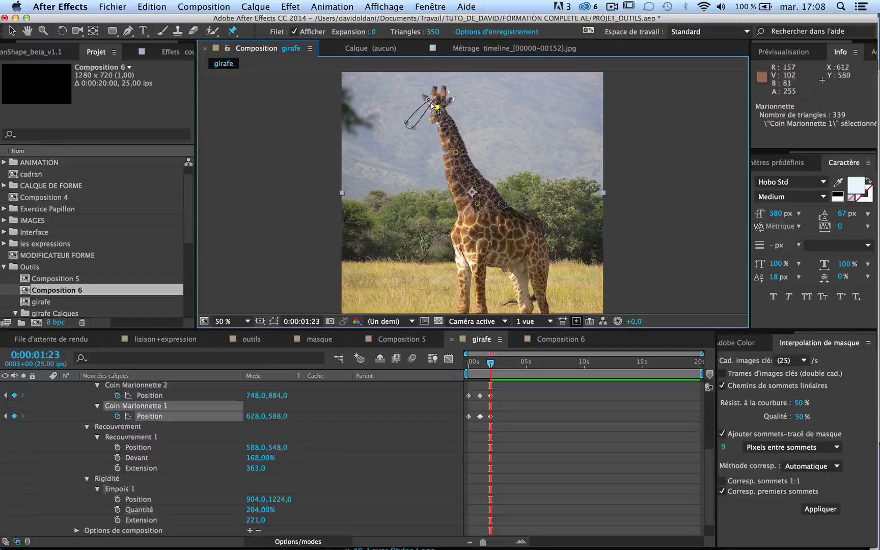
# Step: Check the list of puppet tools, keep the Puppet Pin tool, and lower the head pin Coin Marionnette 1 to about 644.0, 636.0
pyautogui.click(234, 32)
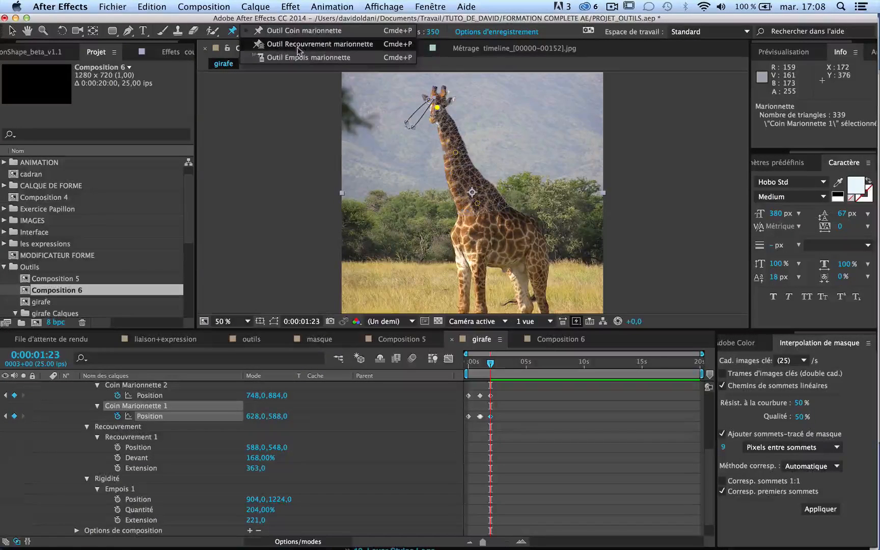
pyautogui.click(262, 109)
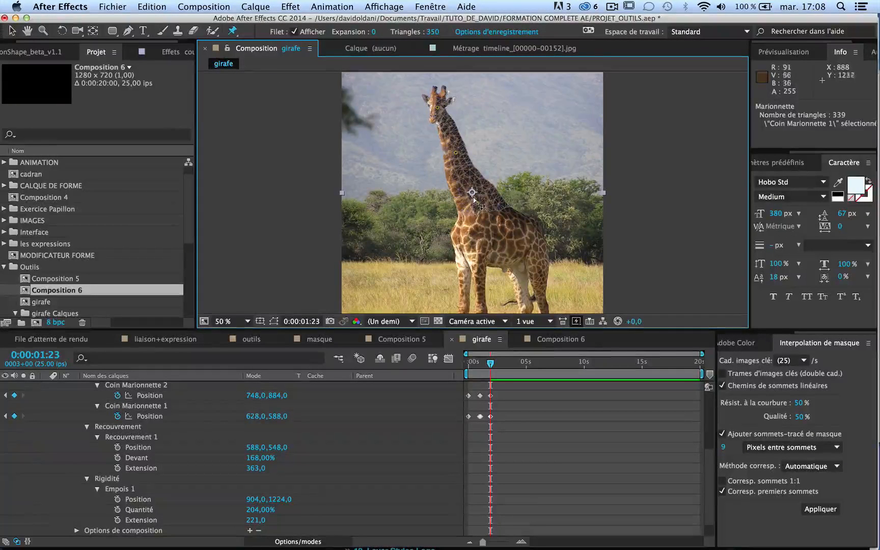
pyautogui.moveTo(437, 107)
pyautogui.mouseDown()
pyautogui.moveTo(404, 110)
pyautogui.moveTo(415, 146)
pyautogui.moveTo(450, 90)
pyautogui.moveTo(426, 109)
pyautogui.moveTo(436, 113)
pyautogui.mouseUp()
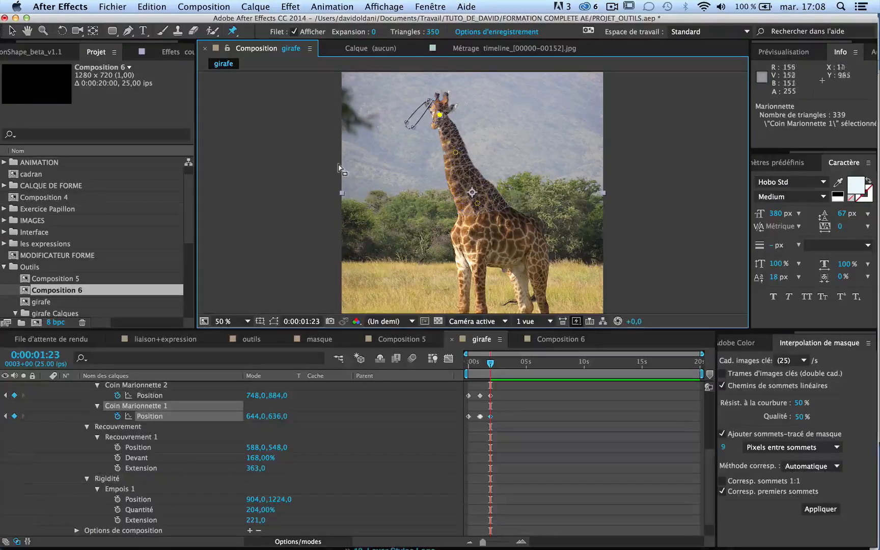
pyautogui.click(295, 181)
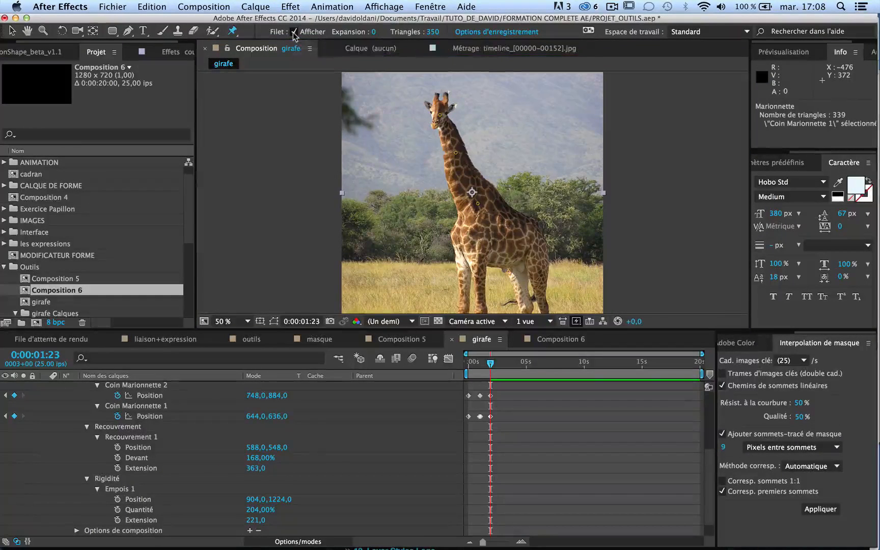
# Step: Select the Déformation group of Filet 1, toggle the mesh display off and on, and try 295 triangles before undoing the change
pyautogui.scroll(5, 122, 412)
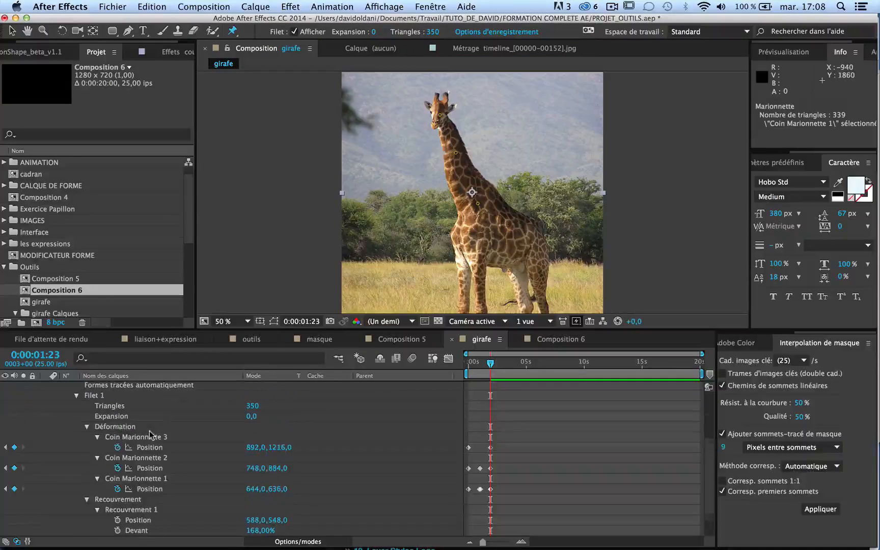
pyautogui.click(116, 428)
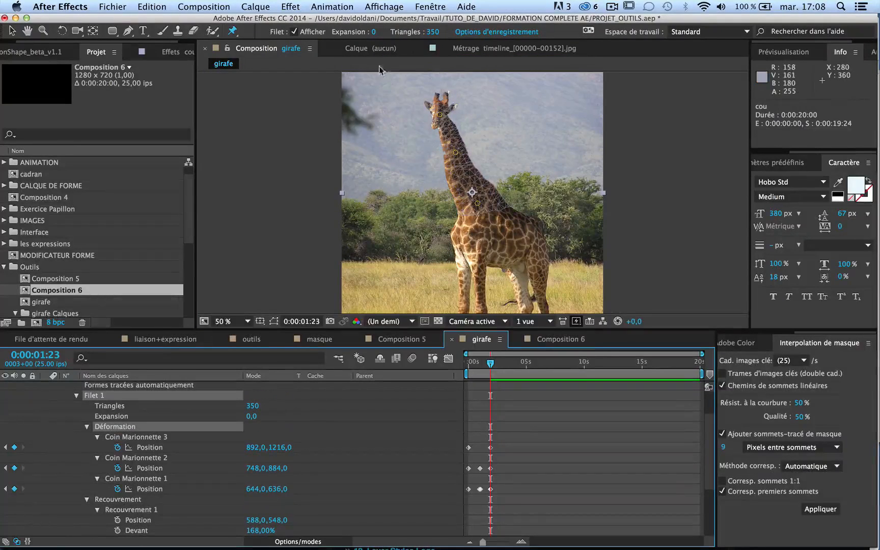
pyautogui.click(295, 31)
pyautogui.click(295, 31)
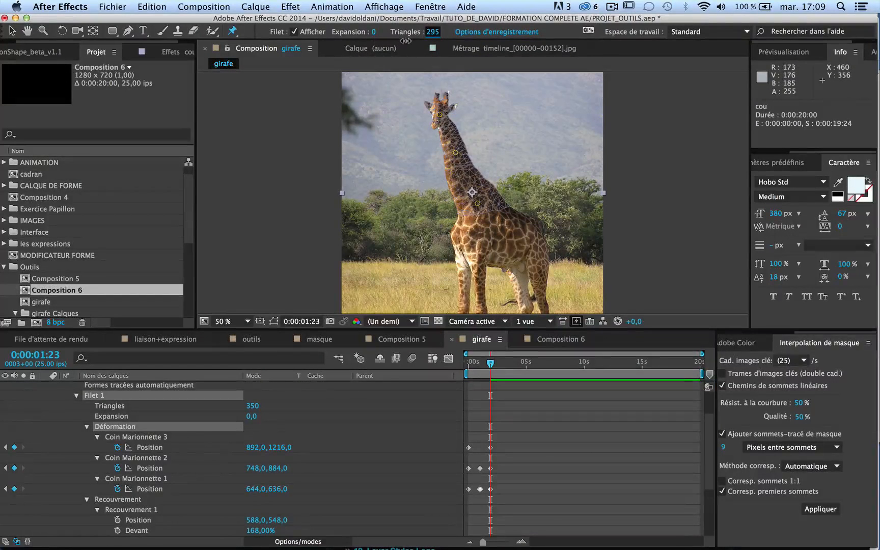
pyautogui.press('super+z')
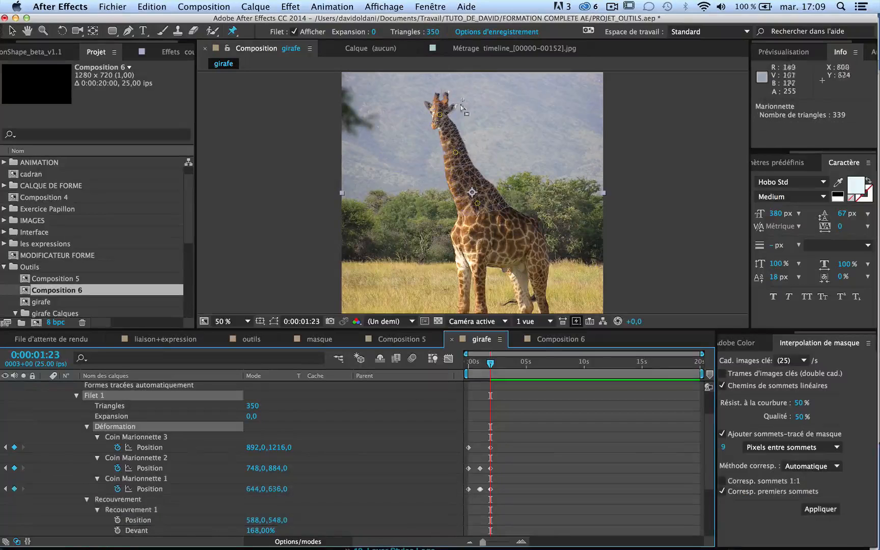
# Step: Review the Vitesse, Lissage and mesh display settings in the puppet recording options, and close them without changes
pyautogui.click(475, 33)
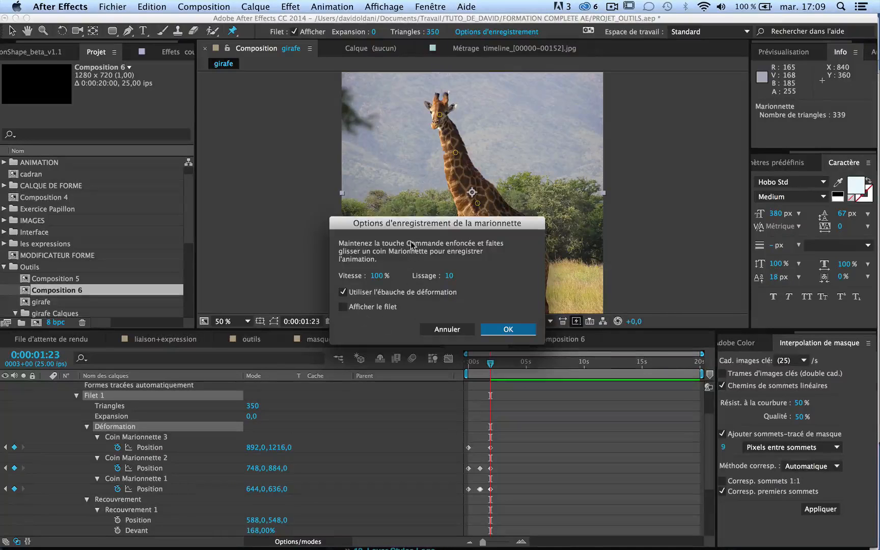
pyautogui.moveTo(428, 224); pyautogui.dragTo(281, 149)
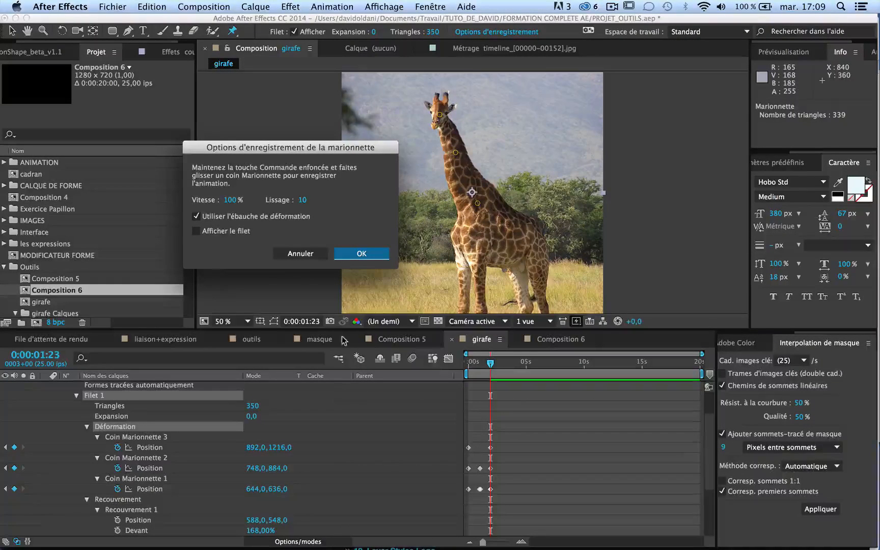
pyautogui.click(300, 254)
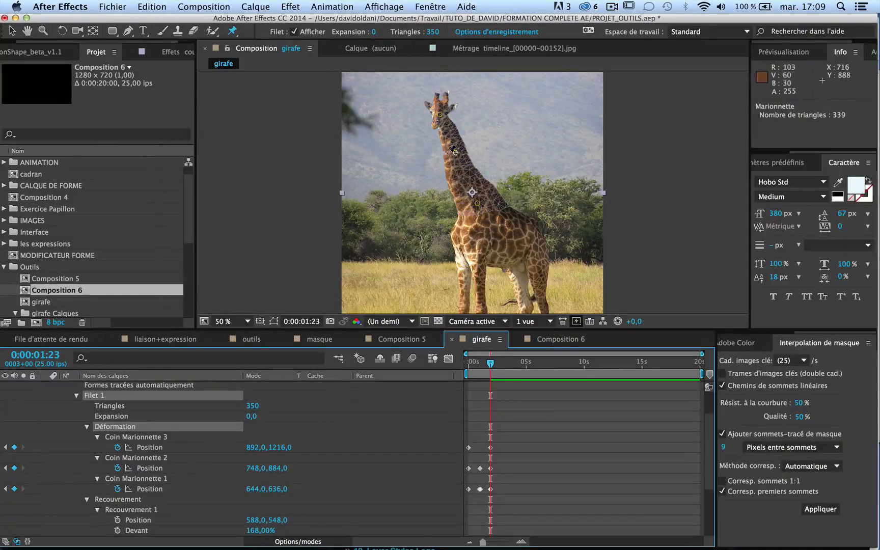
# Step: Move the neck pin Coin Marionnette 2 up to about 744.0, 860.0 and deselect it
pyautogui.moveTo(455, 153)
pyautogui.mouseDown()
pyautogui.moveTo(432, 156)
pyautogui.moveTo(455, 149)
pyautogui.mouseUp()
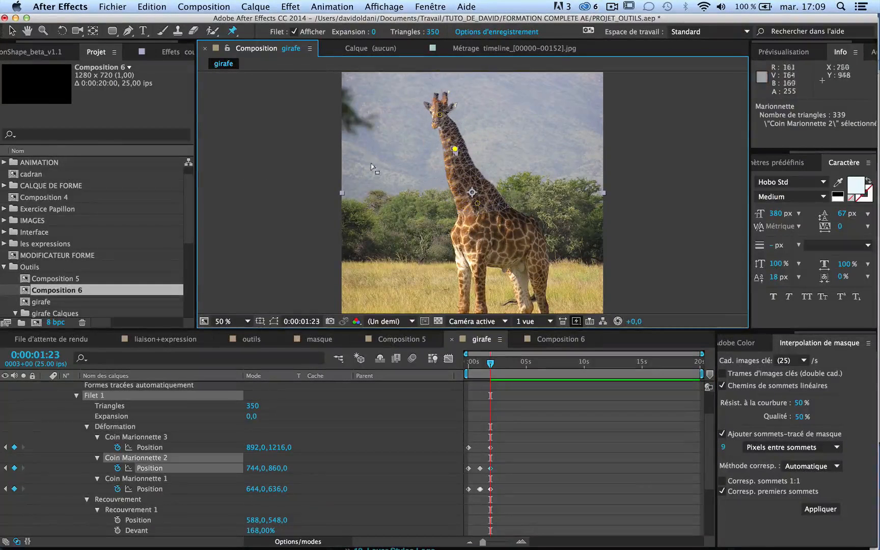
pyautogui.click(295, 155)
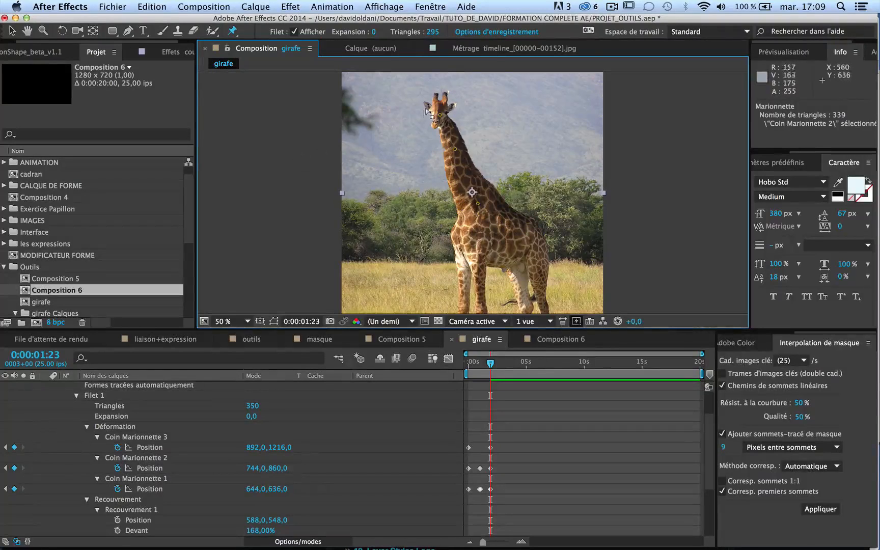